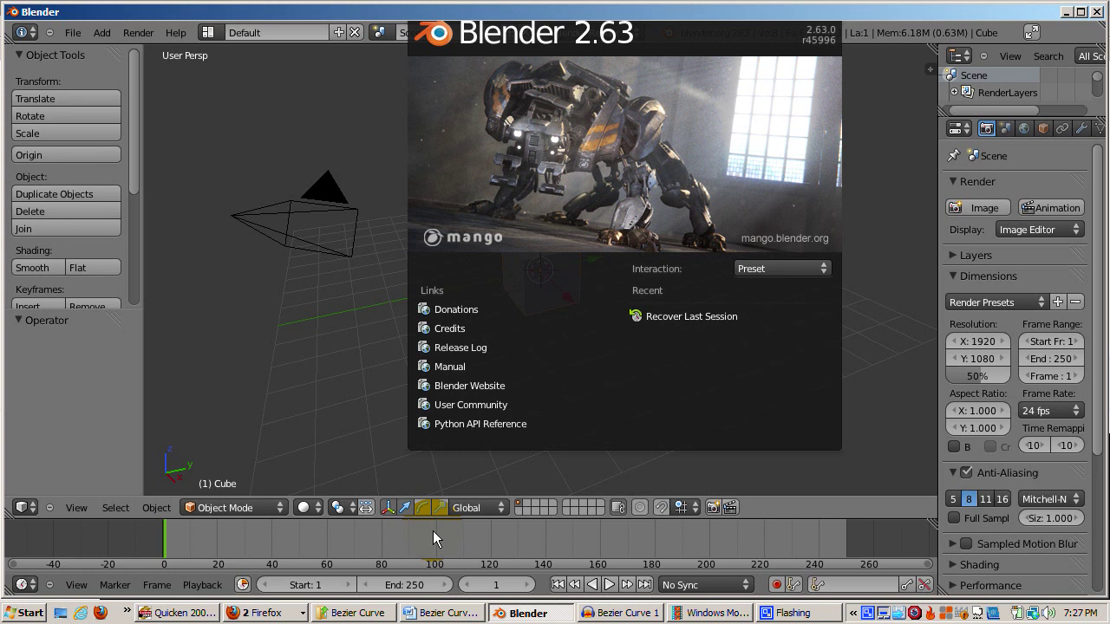
Show the list of open Firefox windows from the '2 Firefox' taskbar group.
{"action": "left_click", "coordinate": [290, 609]}
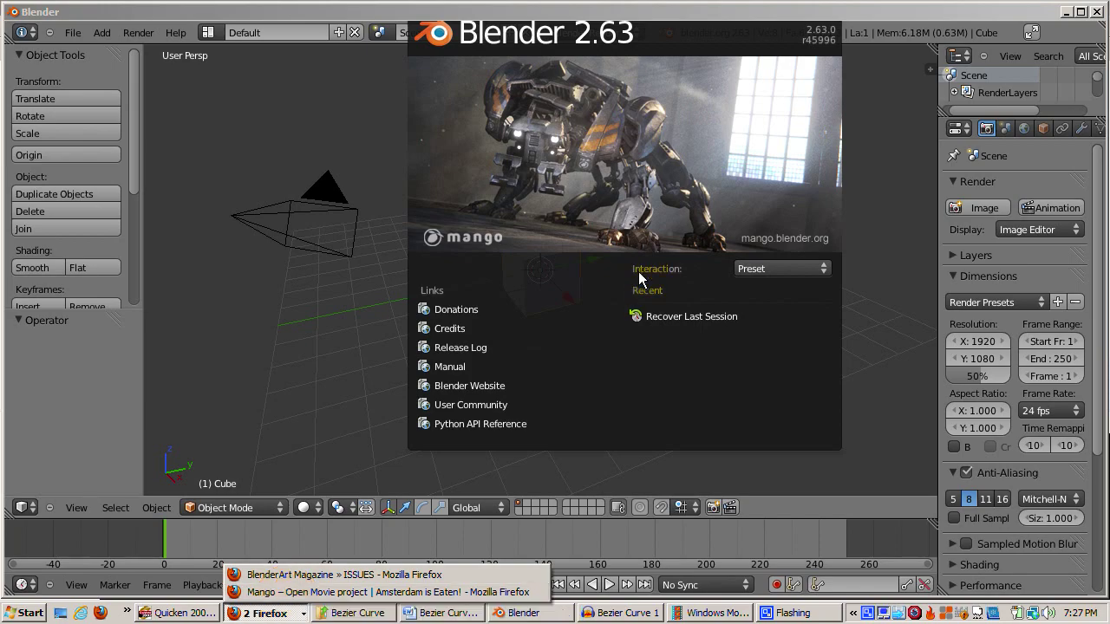
Bring up the Mango project page, scroll through its blog posts, then return to Blender.
{"action": "left_click", "coordinate": [388, 593]}
{"action": "scroll", "coordinate": [384, 430], "scroll_direction": "down", "scroll_amount": 1}
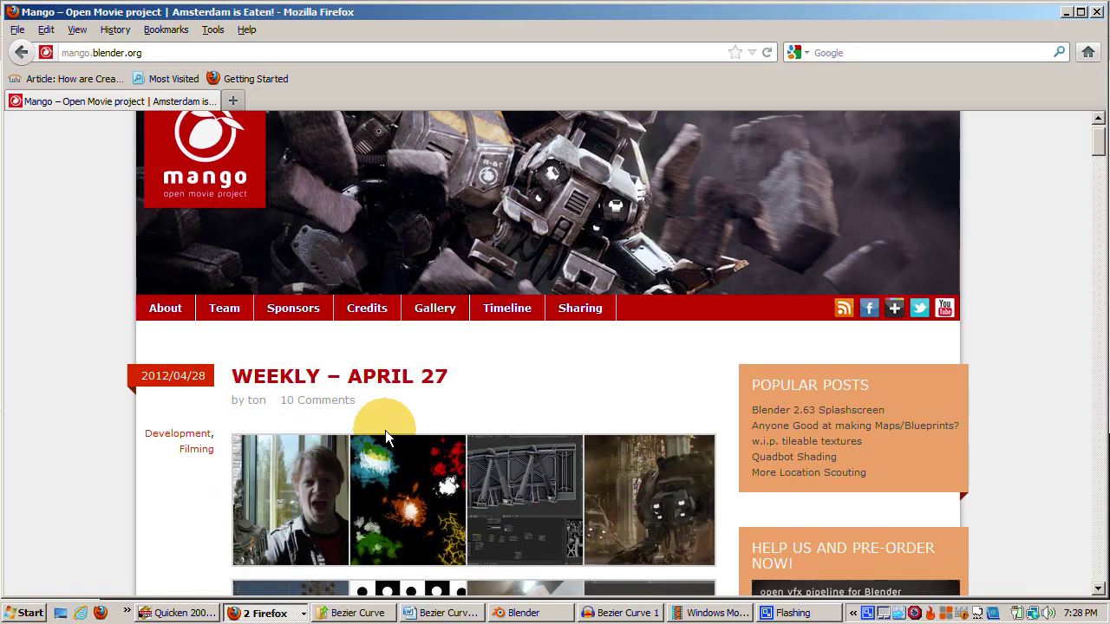
{"action": "scroll", "coordinate": [385, 430], "scroll_direction": "down", "scroll_amount": 9}
{"action": "scroll", "coordinate": [385, 430], "scroll_direction": "down", "scroll_amount": 13}
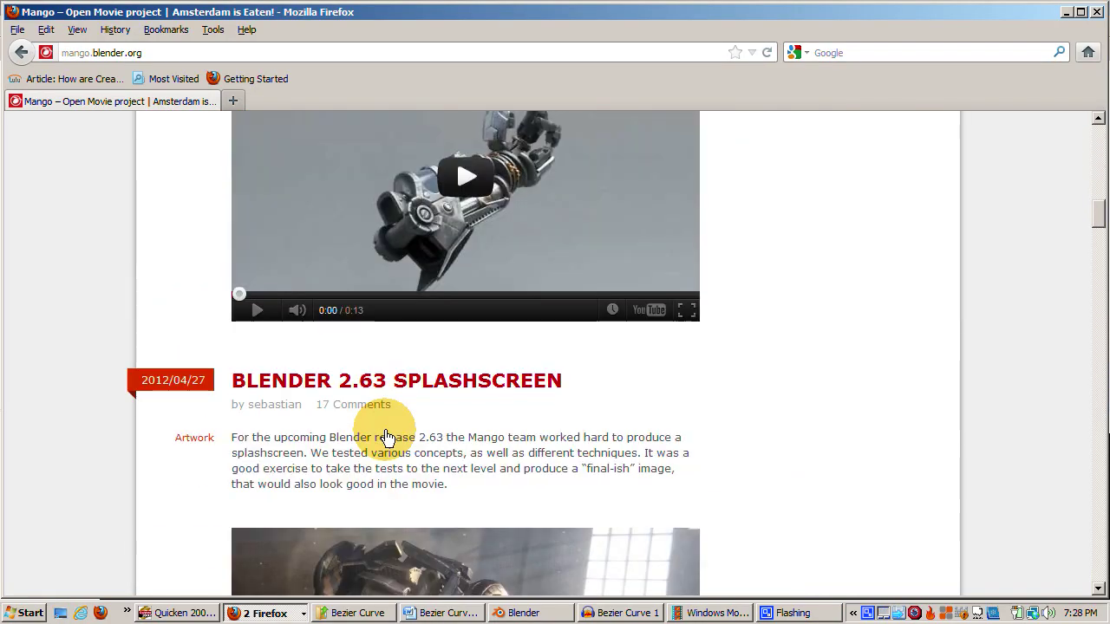
{"action": "scroll", "coordinate": [387, 438], "scroll_direction": "up", "scroll_amount": 2}
{"action": "scroll", "coordinate": [387, 439], "scroll_direction": "down", "scroll_amount": 1}
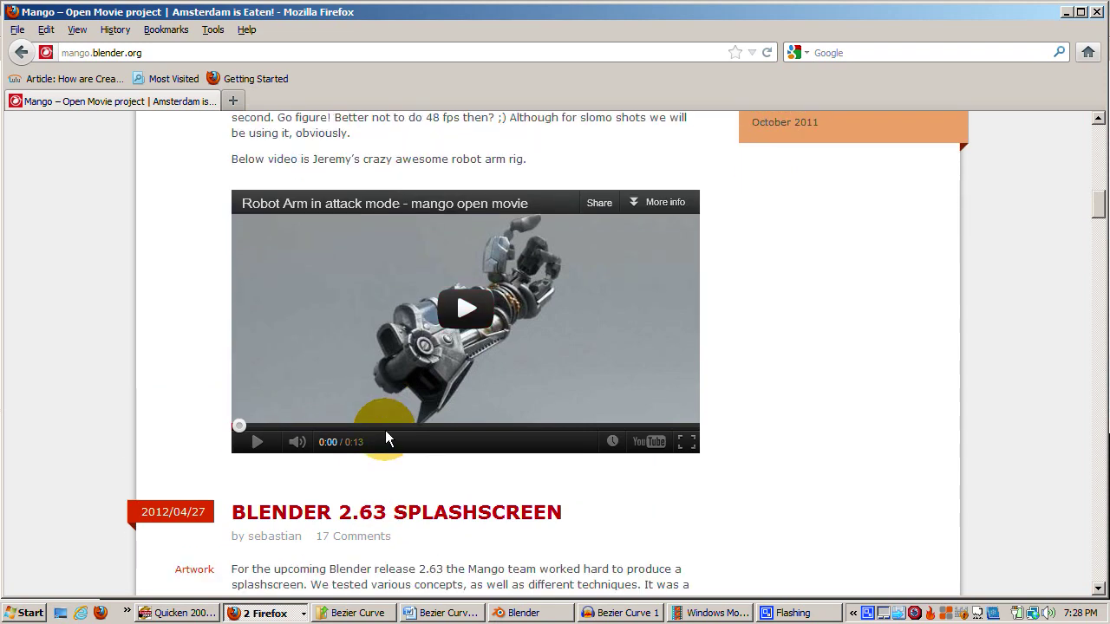
{"action": "scroll", "coordinate": [386, 438], "scroll_direction": "down", "scroll_amount": 15}
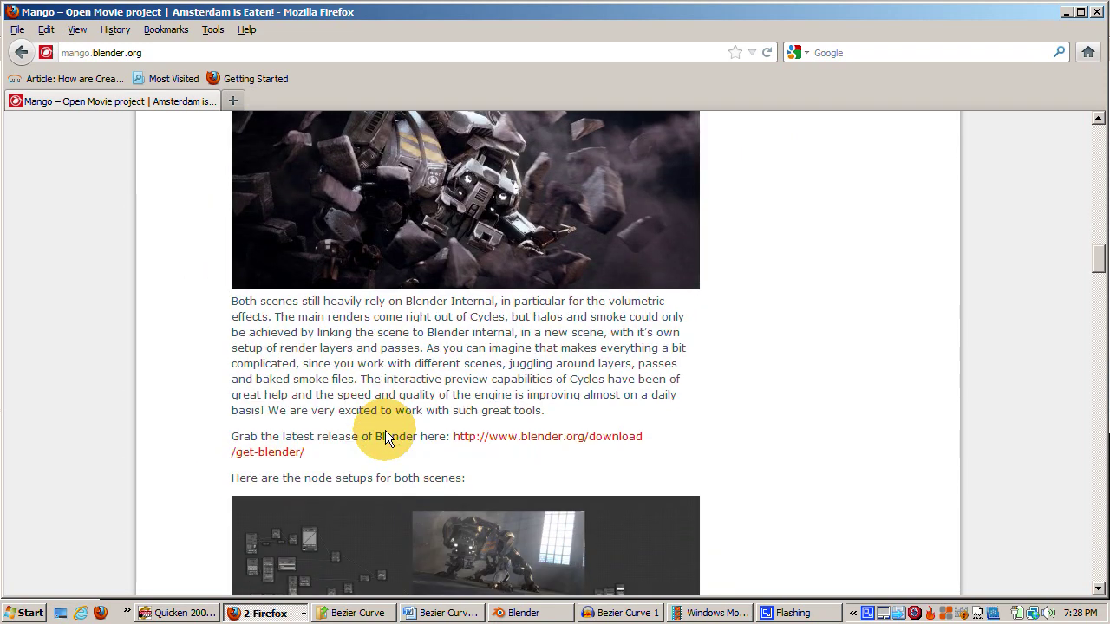
{"action": "scroll", "coordinate": [386, 431], "scroll_direction": "down", "scroll_amount": 3}
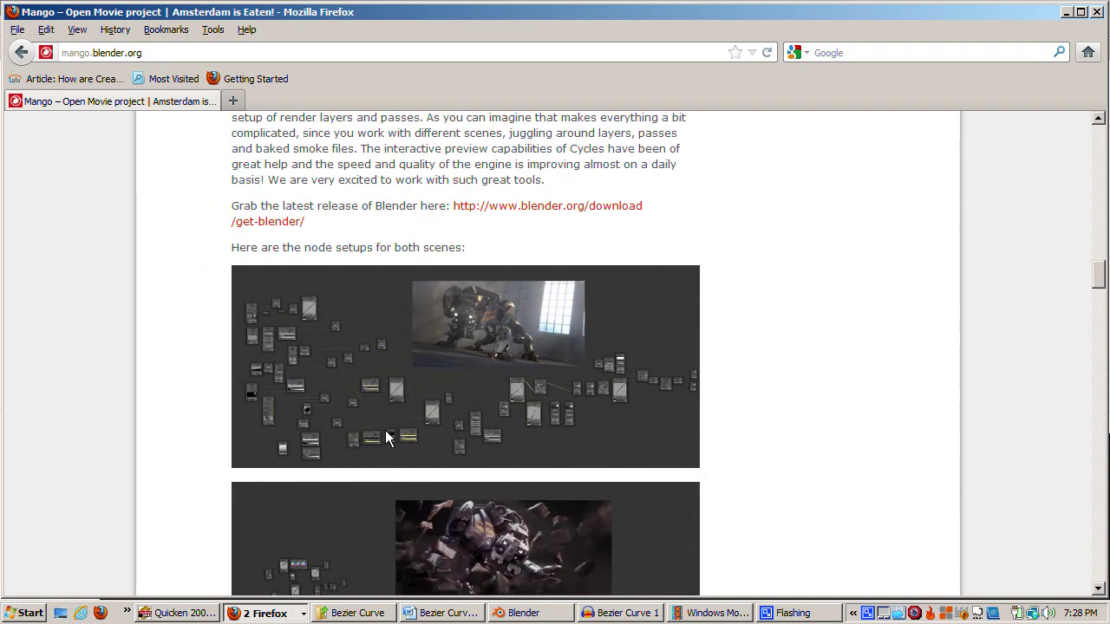
{"action": "scroll", "coordinate": [386, 438], "scroll_direction": "down", "scroll_amount": 14}
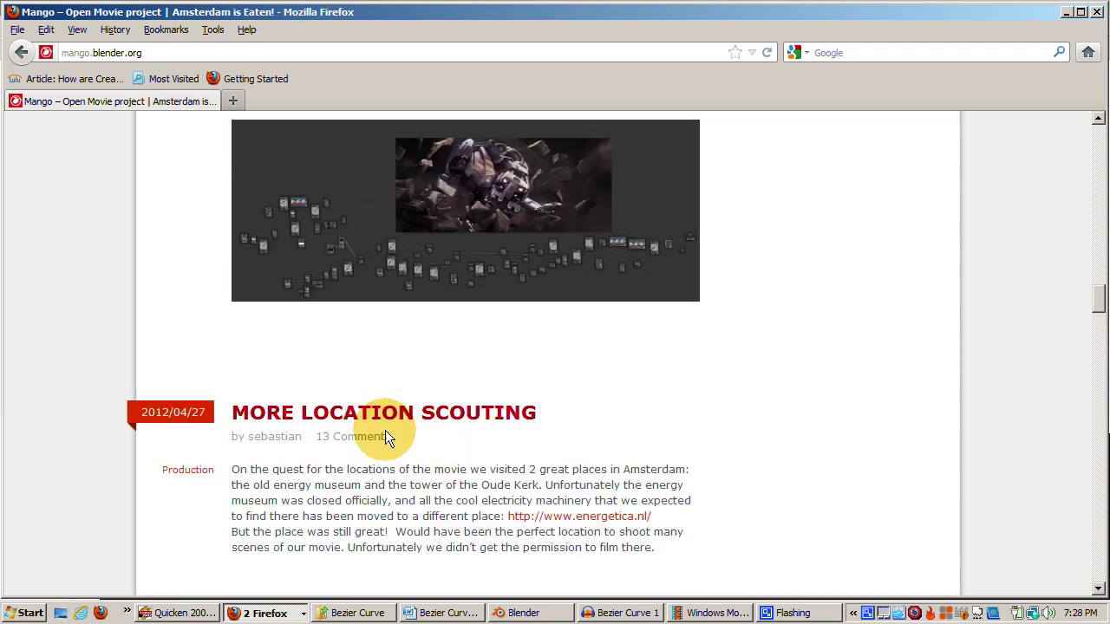
{"action": "scroll", "coordinate": [385, 437], "scroll_direction": "down", "scroll_amount": 2}
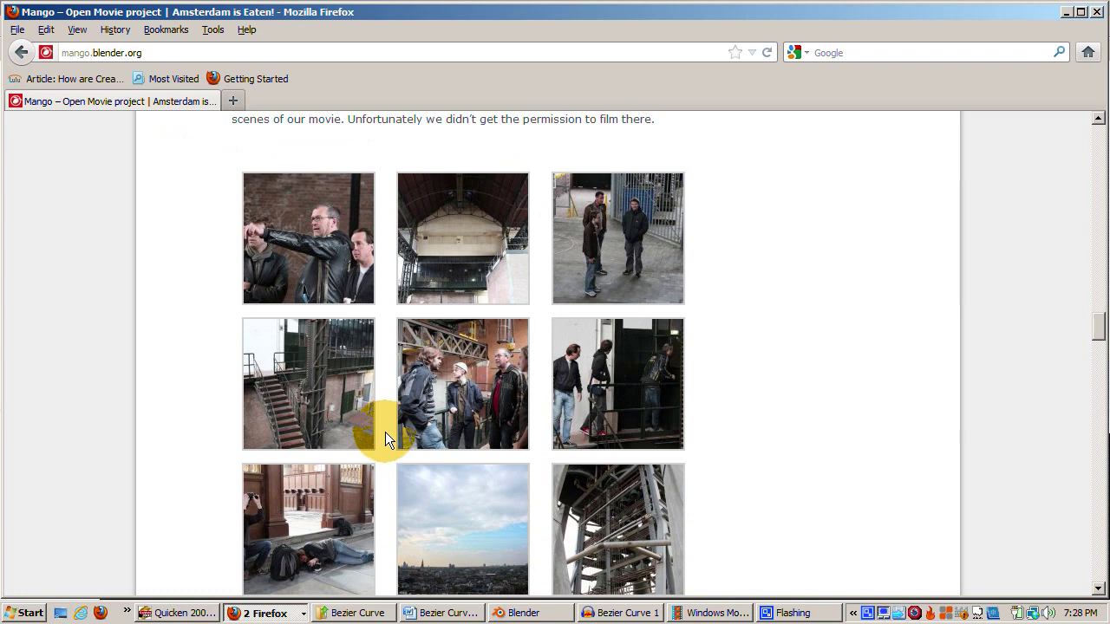
{"action": "scroll", "coordinate": [385, 433], "scroll_direction": "down", "scroll_amount": 5}
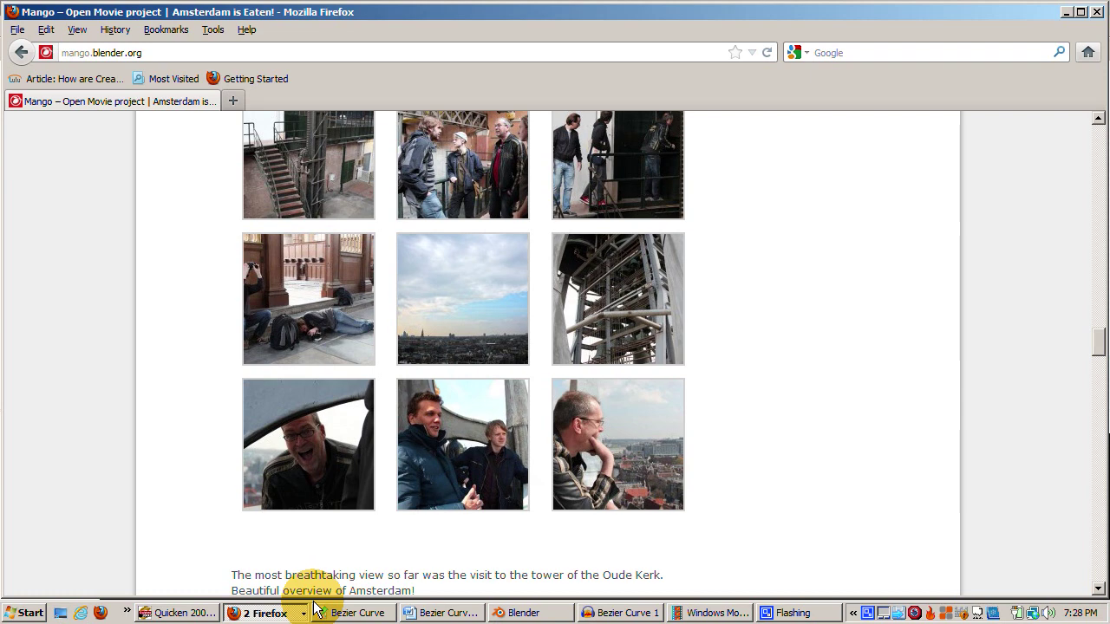
{"action": "scroll", "coordinate": [317, 610], "scroll_direction": "up", "scroll_amount": 5}
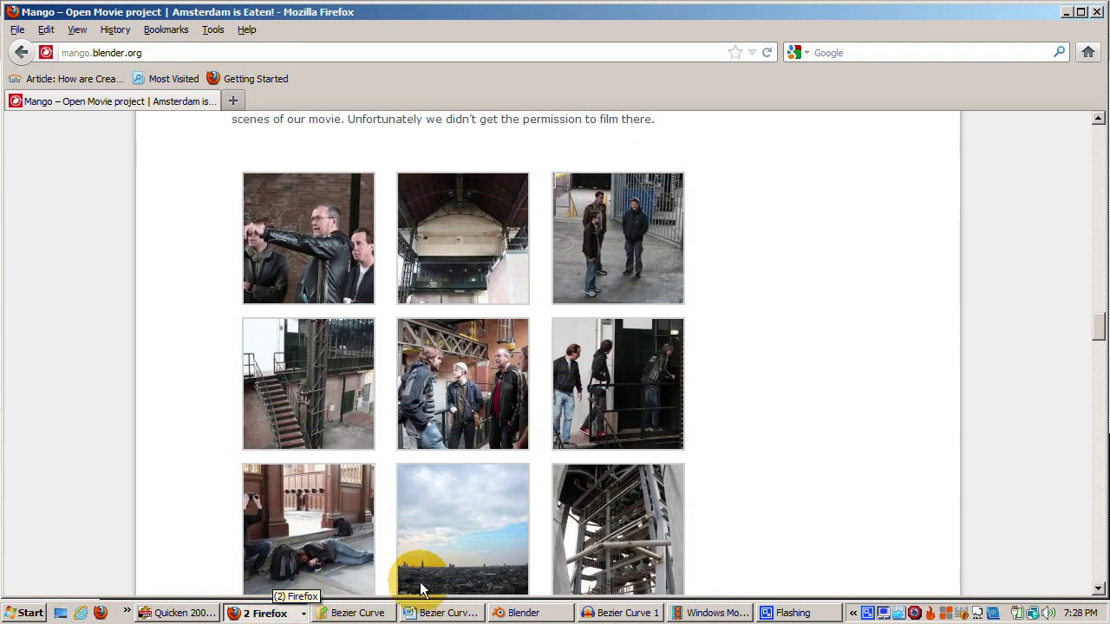
{"action": "left_click", "coordinate": [524, 613]}
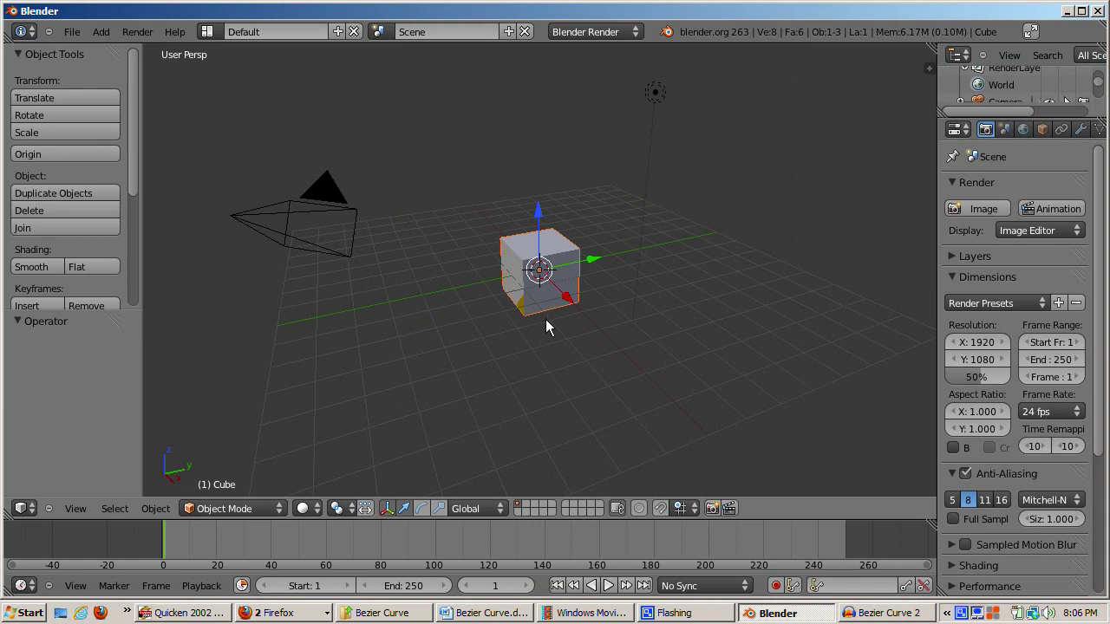
Switch to top orthographic view and delete the default cube.
{"action": "key", "text": "KP_7"}
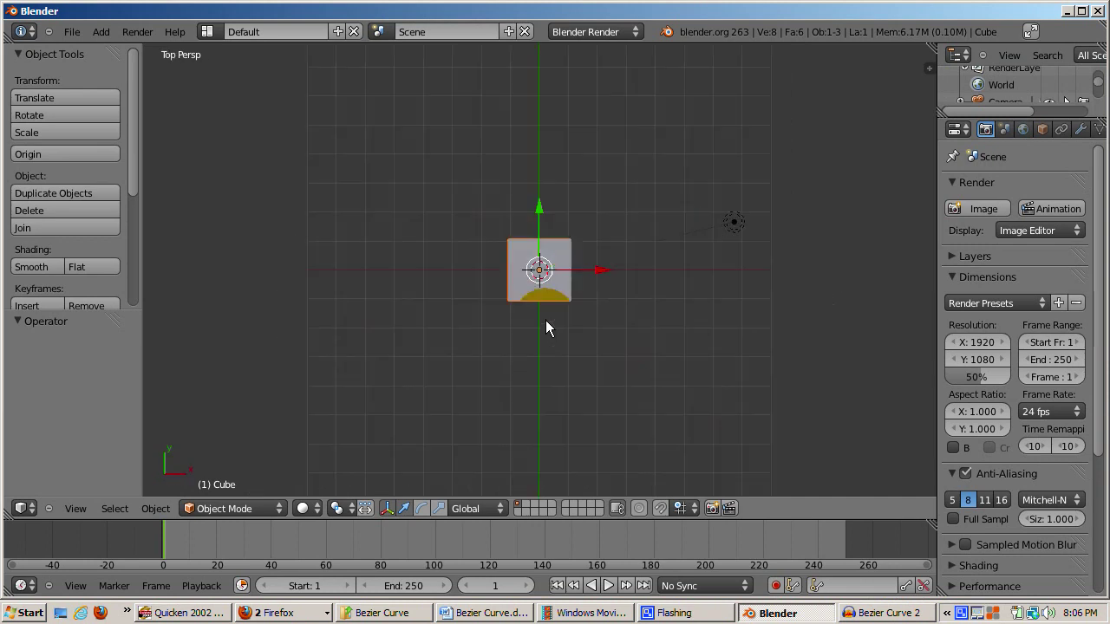
{"action": "key", "text": "KP_5"}
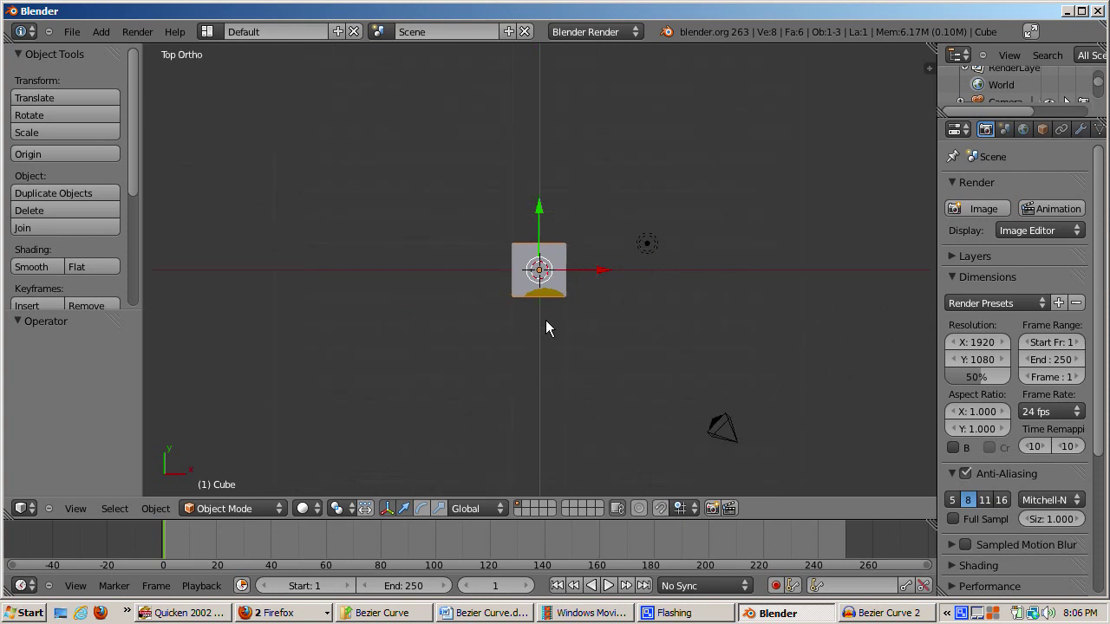
{"action": "key", "text": "x"}
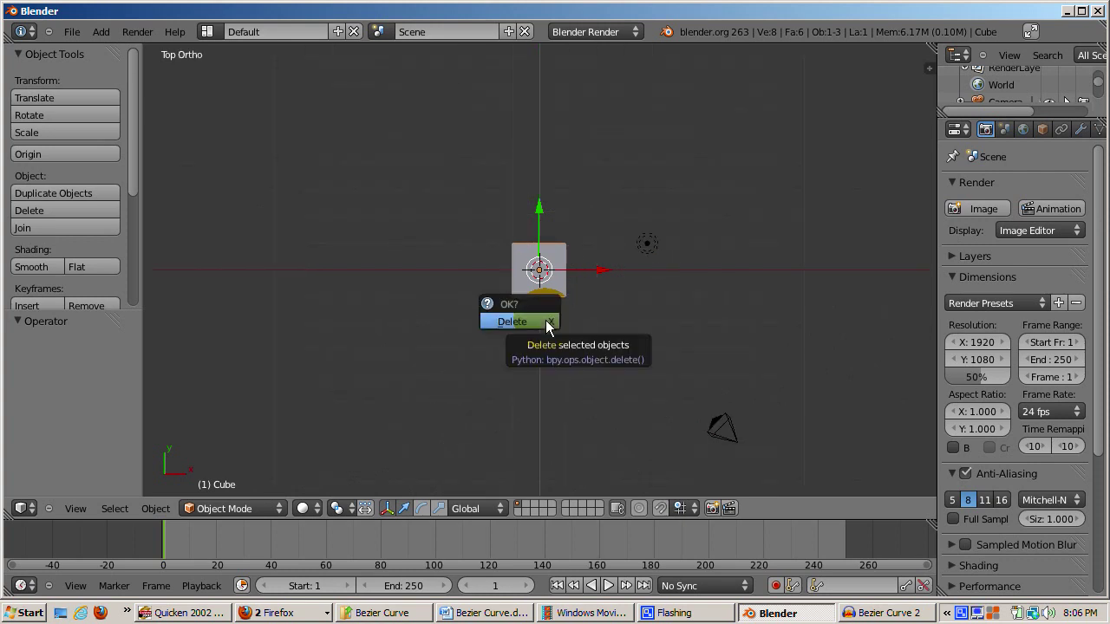
{"action": "left_click", "coordinate": [545, 320]}
Add a Bezier curve, hide the transform manipulator, and enter Edit Mode on it.
{"action": "key", "text": "shift+a"}
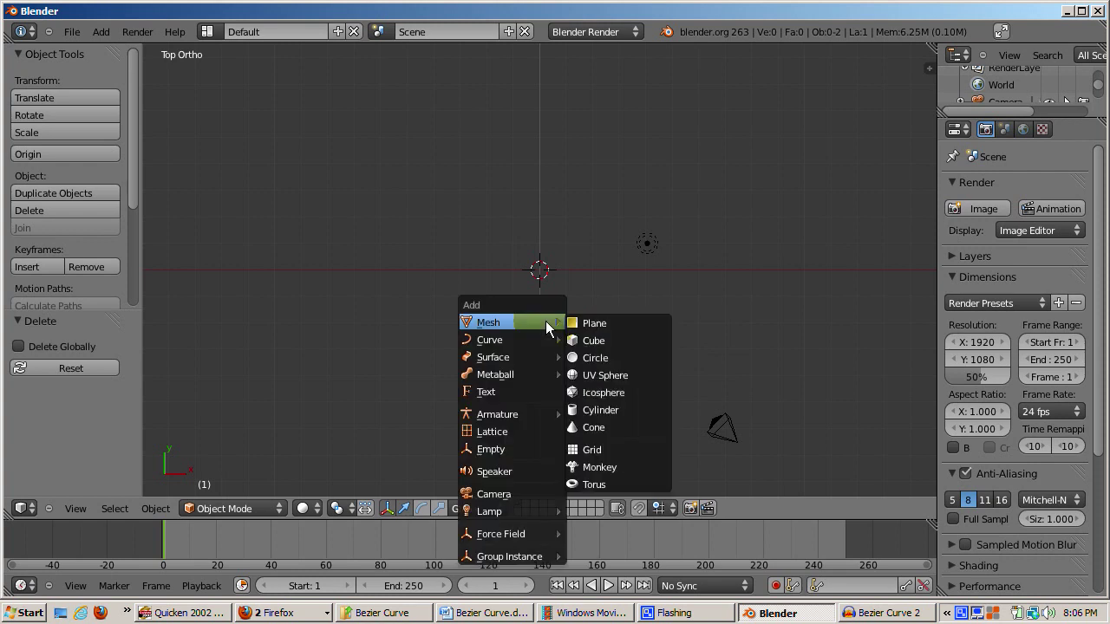
{"action": "left_click", "coordinate": [581, 342]}
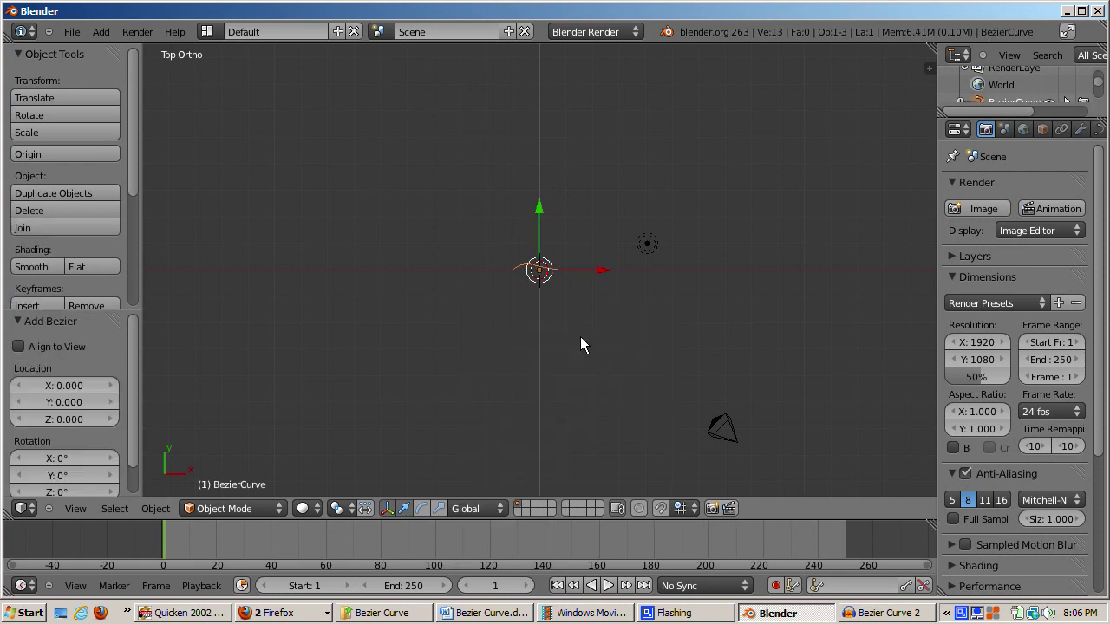
{"action": "scroll", "coordinate": [580, 344], "scroll_direction": "up", "scroll_amount": 7}
{"action": "left_click", "coordinate": [387, 507]}
{"action": "key", "text": "Tab"}
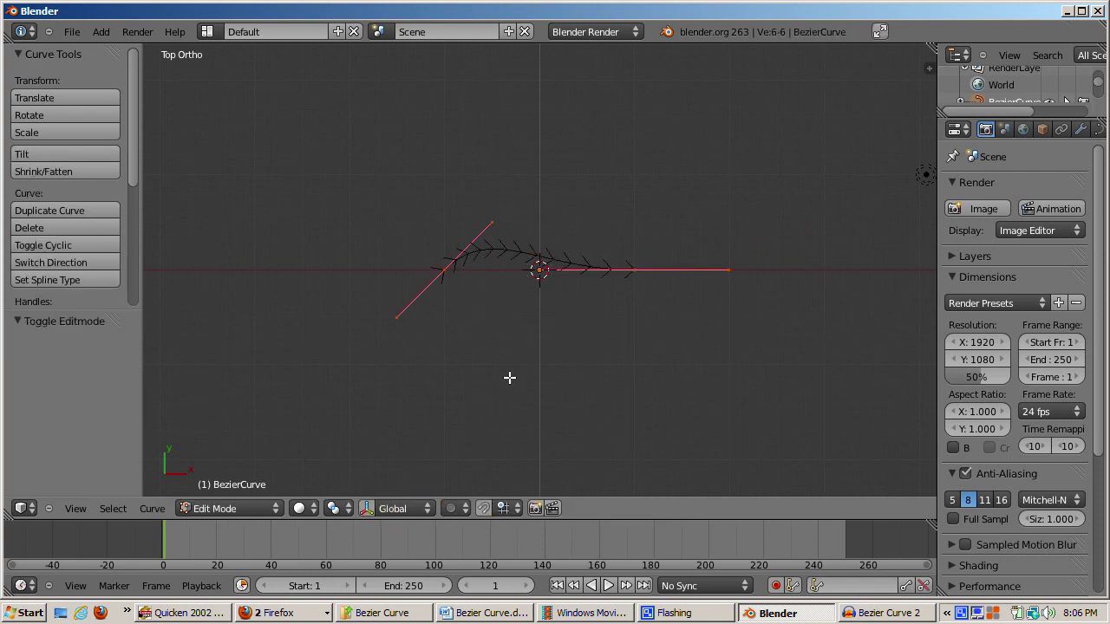
Move the curve's left control point further up and to the left.
{"action": "right_click", "coordinate": [634, 276]}
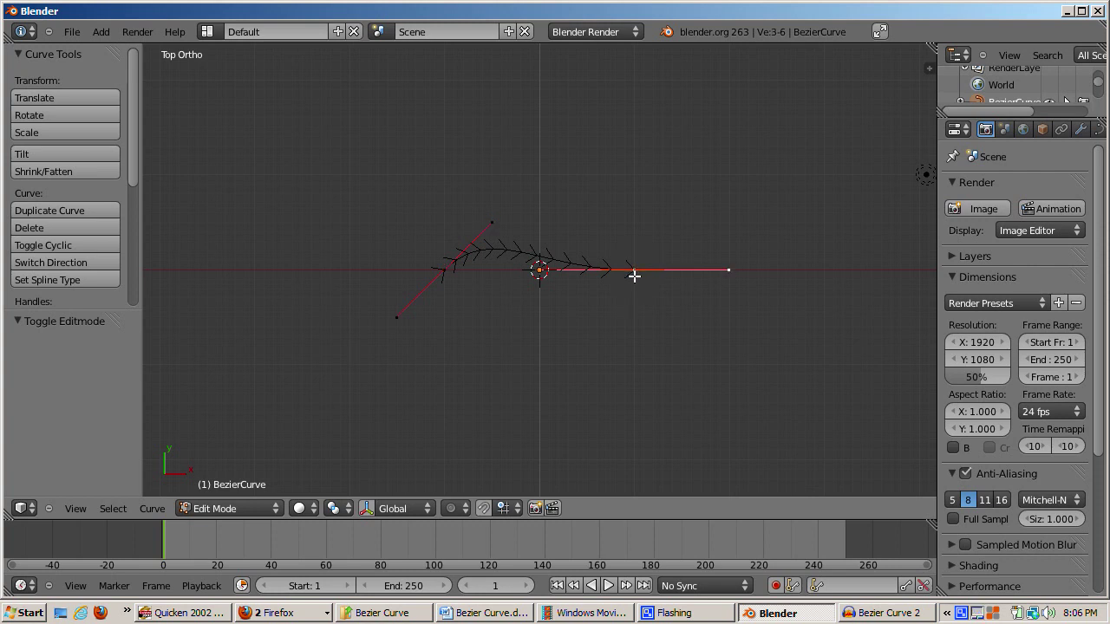
{"action": "right_click", "coordinate": [447, 263]}
{"action": "key", "text": "g"}
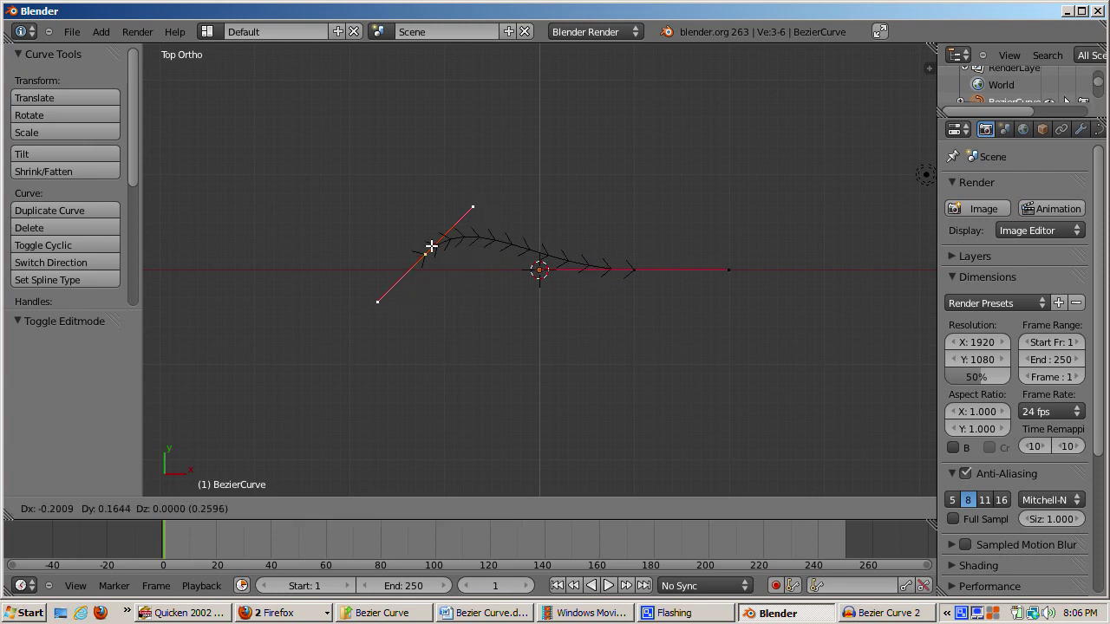
{"action": "left_click", "coordinate": [430, 244]}
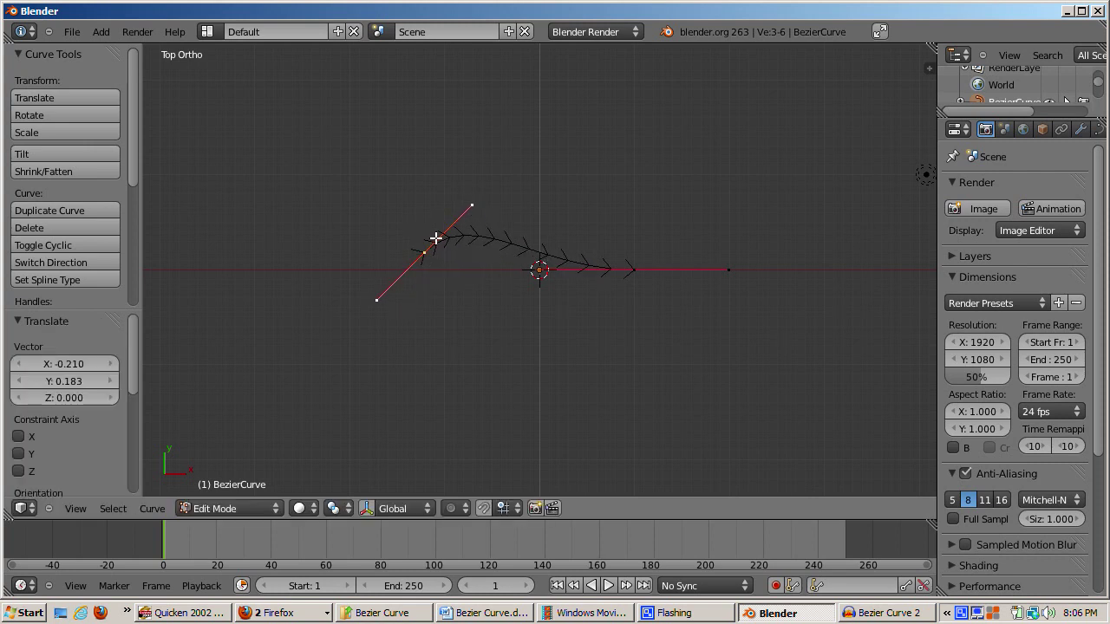
Adjust the left point's handles, shifting one by 0.219 X and -0.100 Y, and show the curve data properties.
{"action": "right_click", "coordinate": [471, 206]}
{"action": "key", "text": "g"}
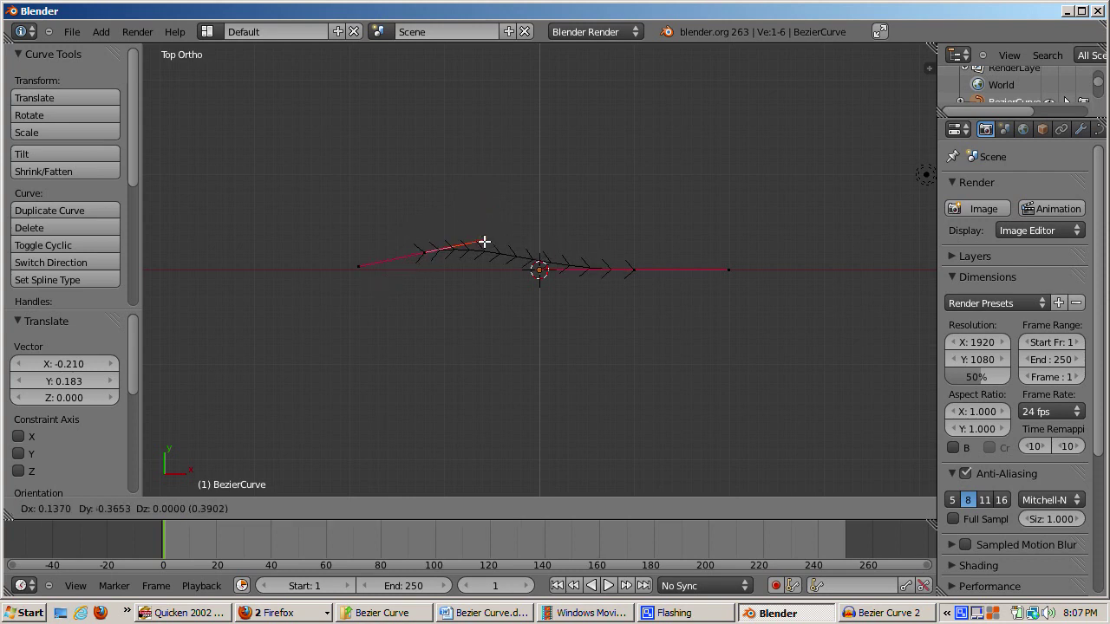
{"action": "left_click", "coordinate": [468, 208]}
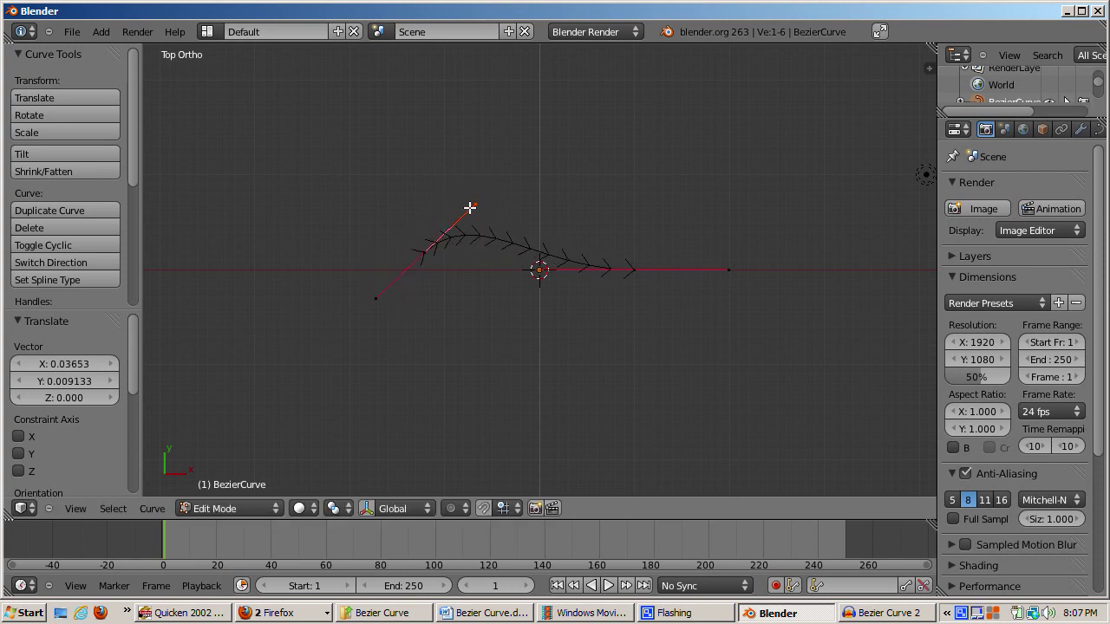
{"action": "right_click", "coordinate": [374, 295]}
{"action": "key", "text": "g"}
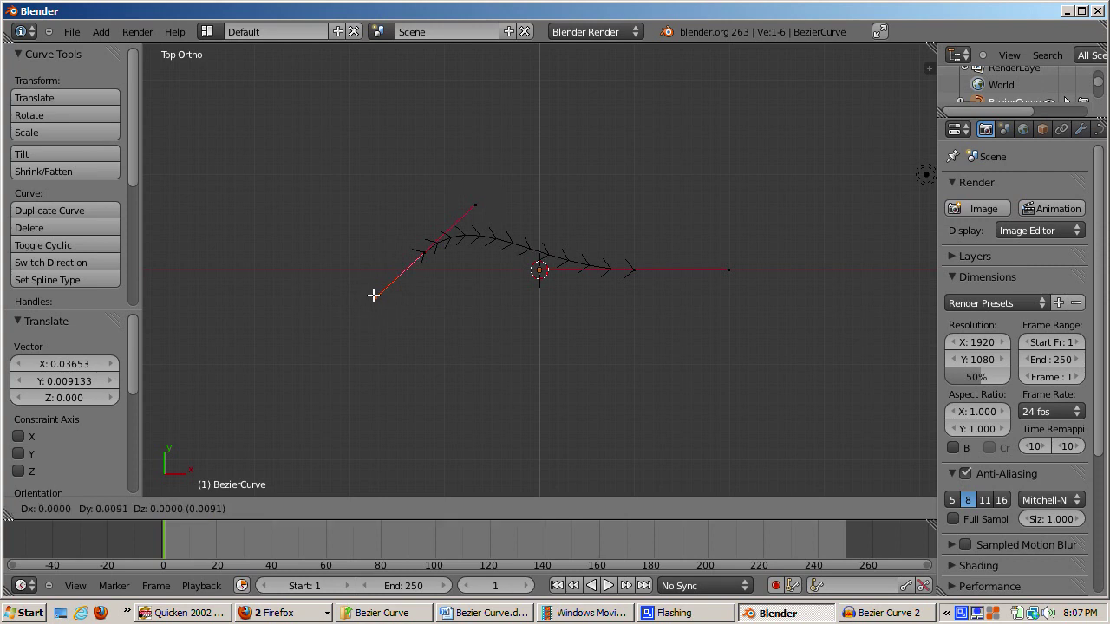
{"action": "left_click", "coordinate": [393, 305]}
{"action": "left_click", "coordinate": [393, 306]}
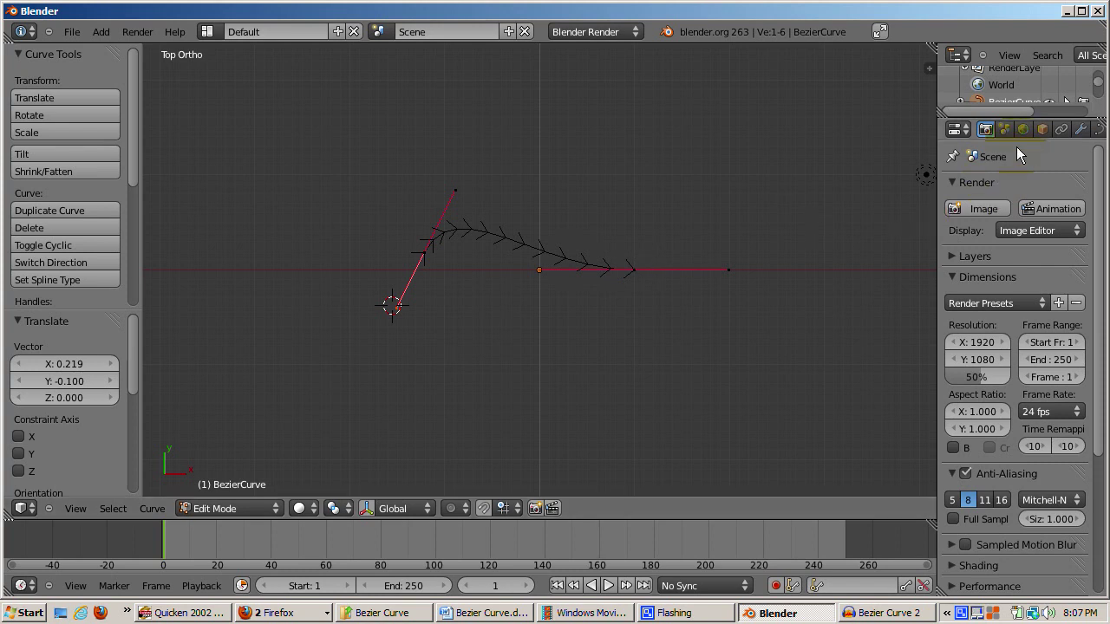
{"action": "left_click", "coordinate": [1098, 130]}
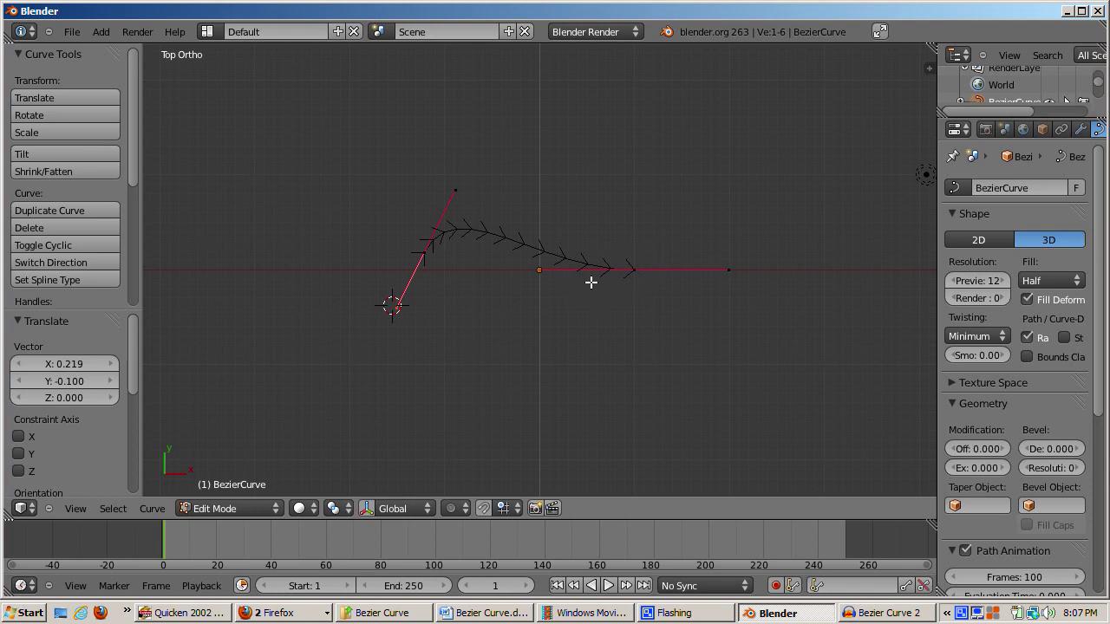
{"action": "key", "text": "KP_1"}
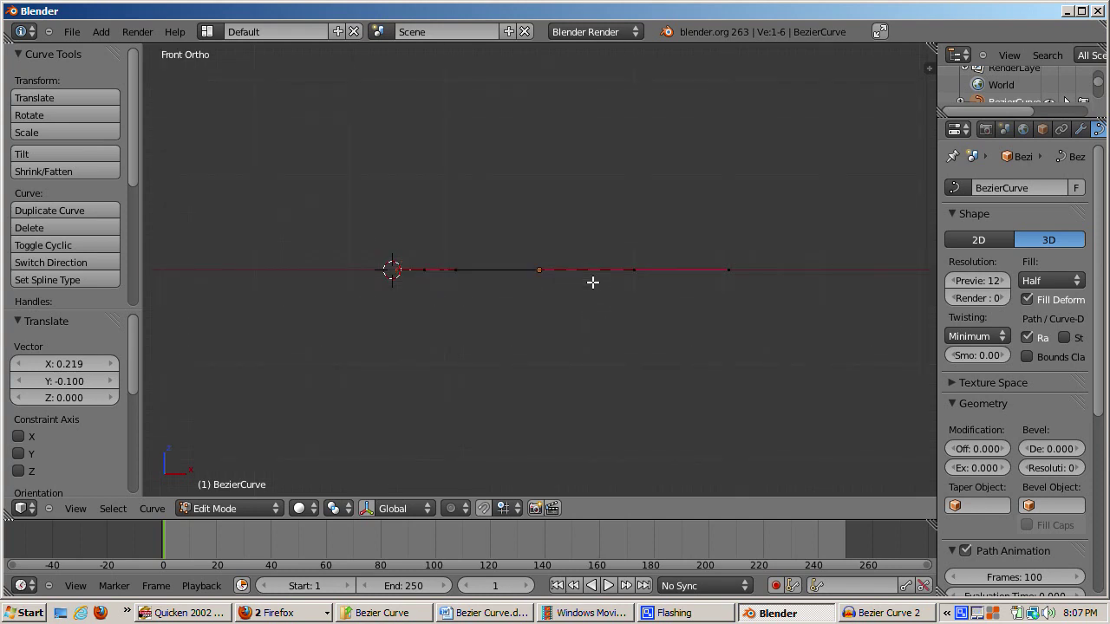
Lift the right point to inspect it in 3D, undo the raise, then make the curve 2D.
{"action": "right_click", "coordinate": [637, 268]}
{"action": "key", "text": "g"}
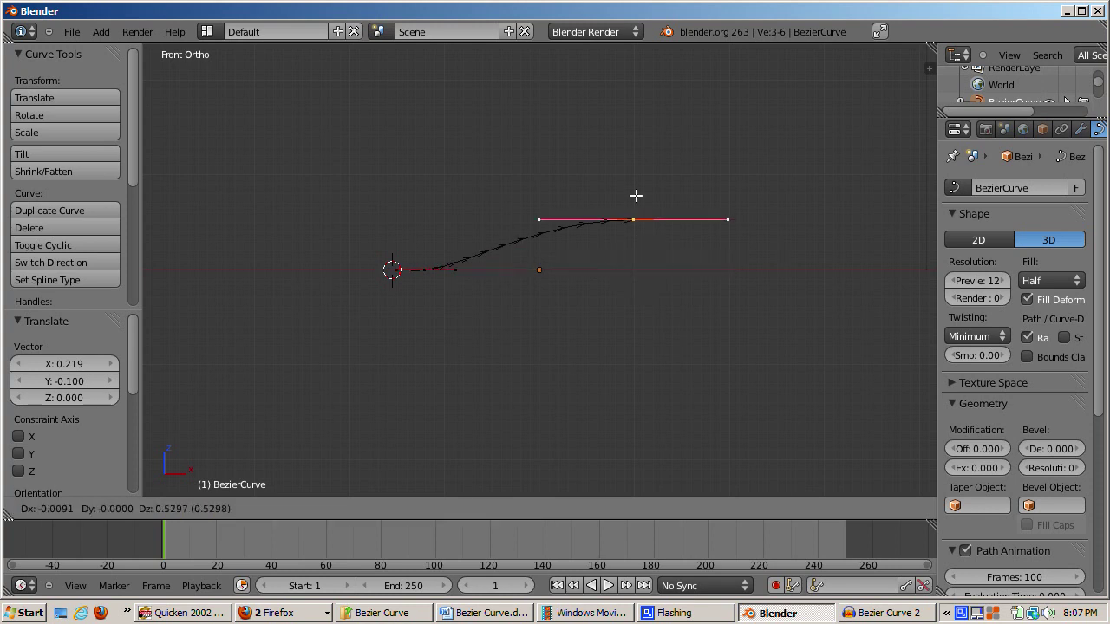
{"action": "left_click", "coordinate": [632, 180]}
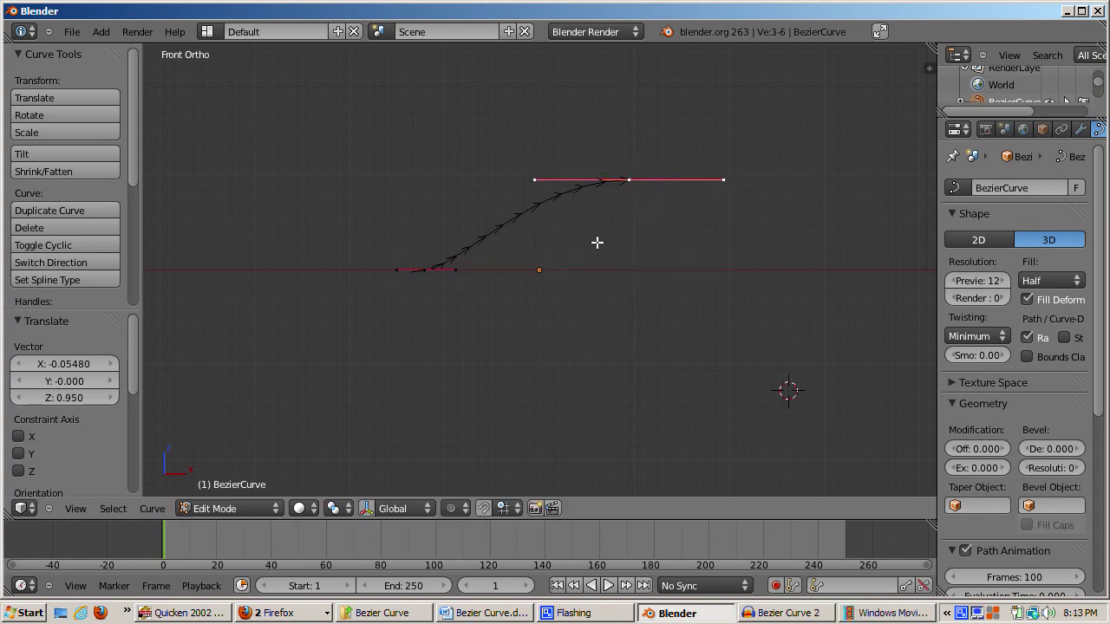
{"action": "middle_click_drag", "start_coordinate": [597, 245], "coordinate": [632, 249]}
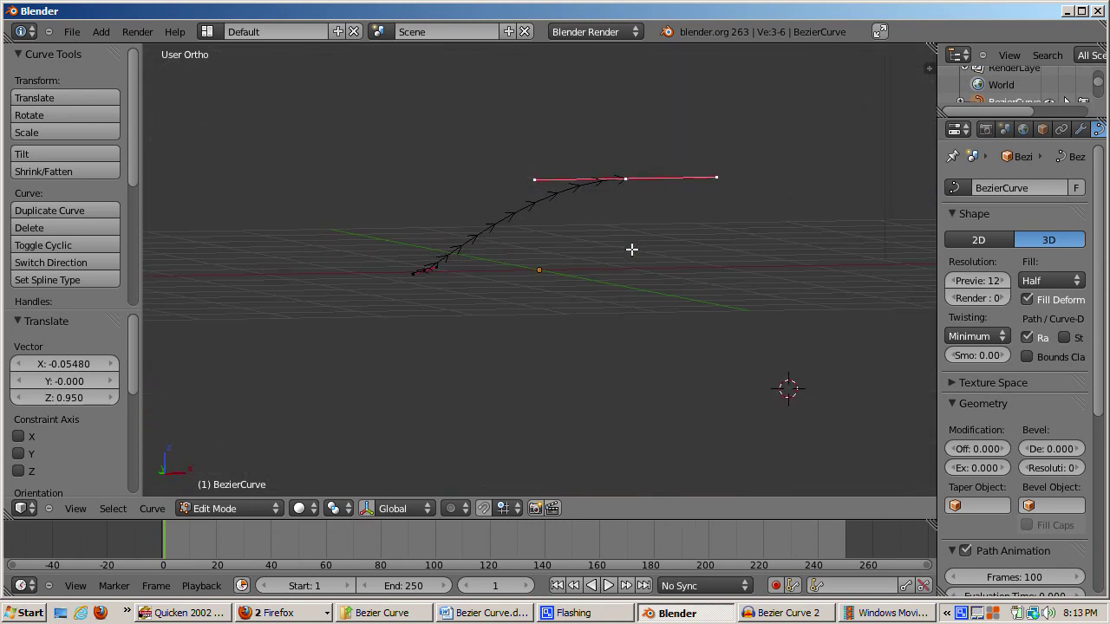
{"action": "key", "text": "KP_1"}
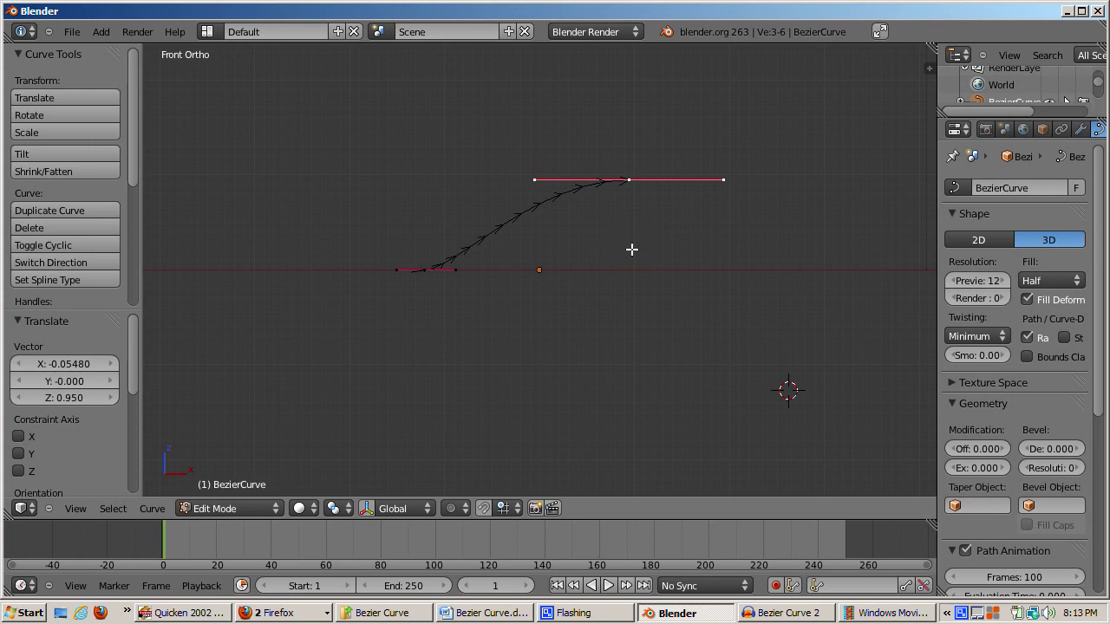
{"action": "key", "text": "ctrl+z"}
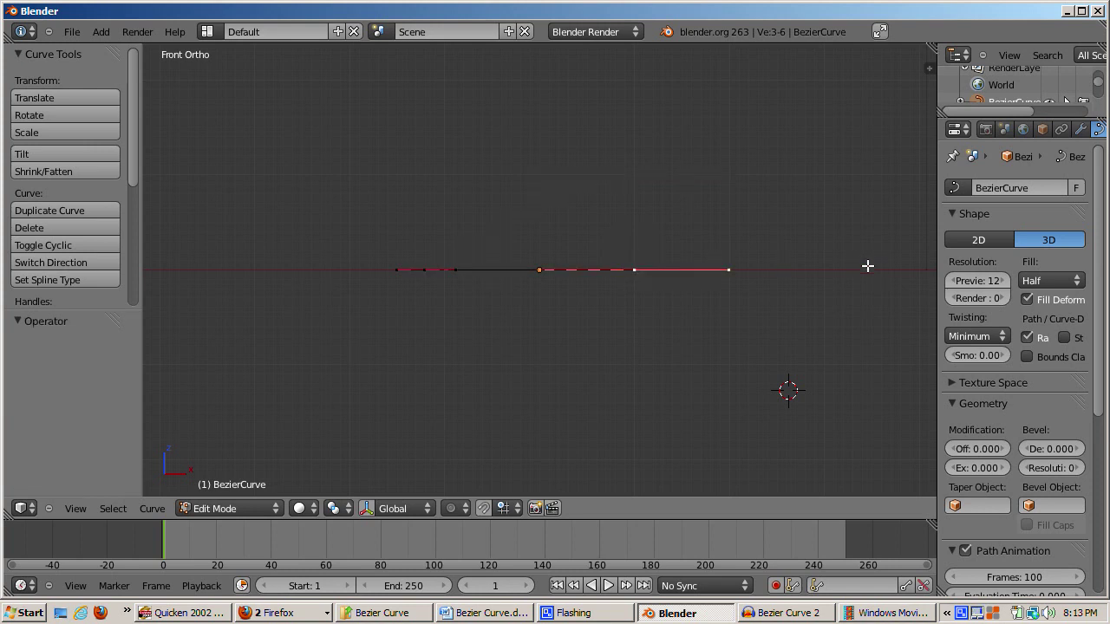
{"action": "left_click", "coordinate": [978, 240]}
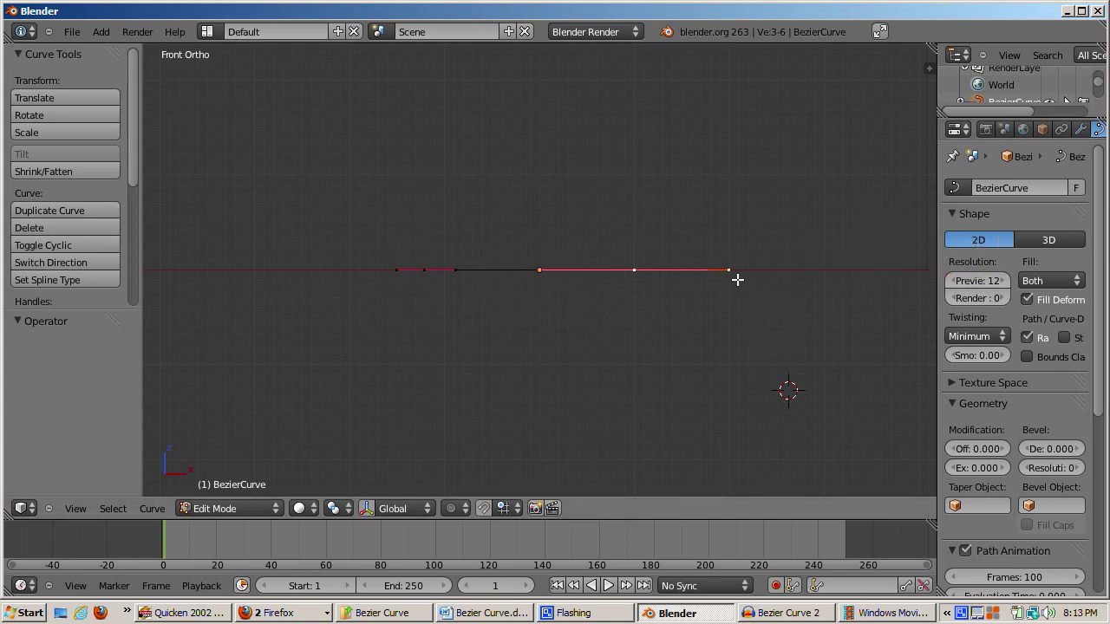
Nudge the curve end and add a control point to form the left arch, then deselect all.
{"action": "key", "text": "g"}
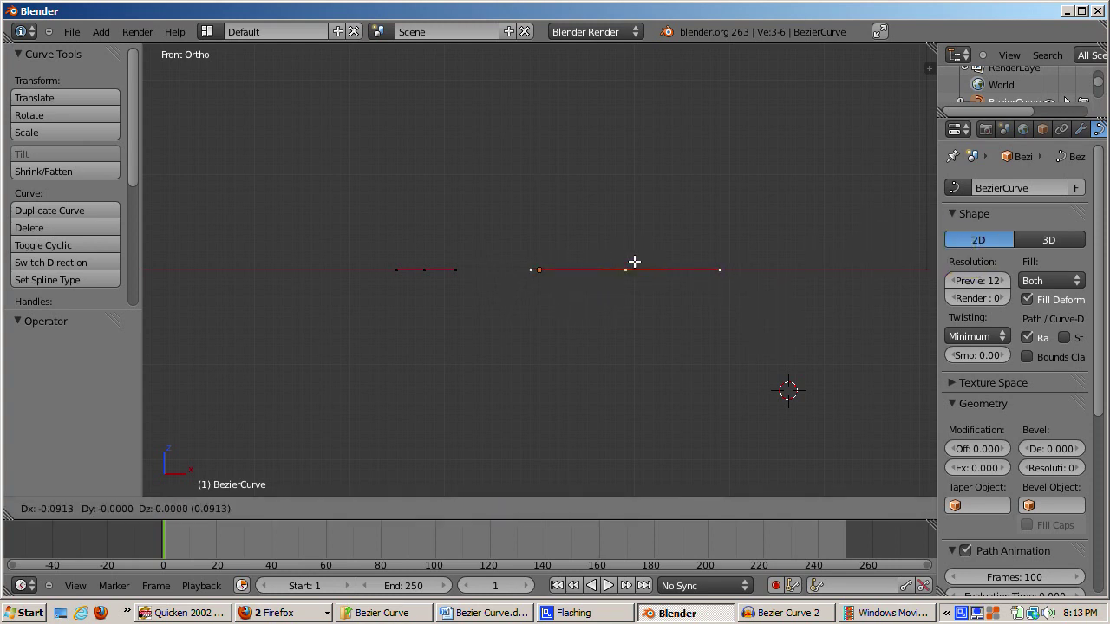
{"action": "left_click", "coordinate": [641, 266]}
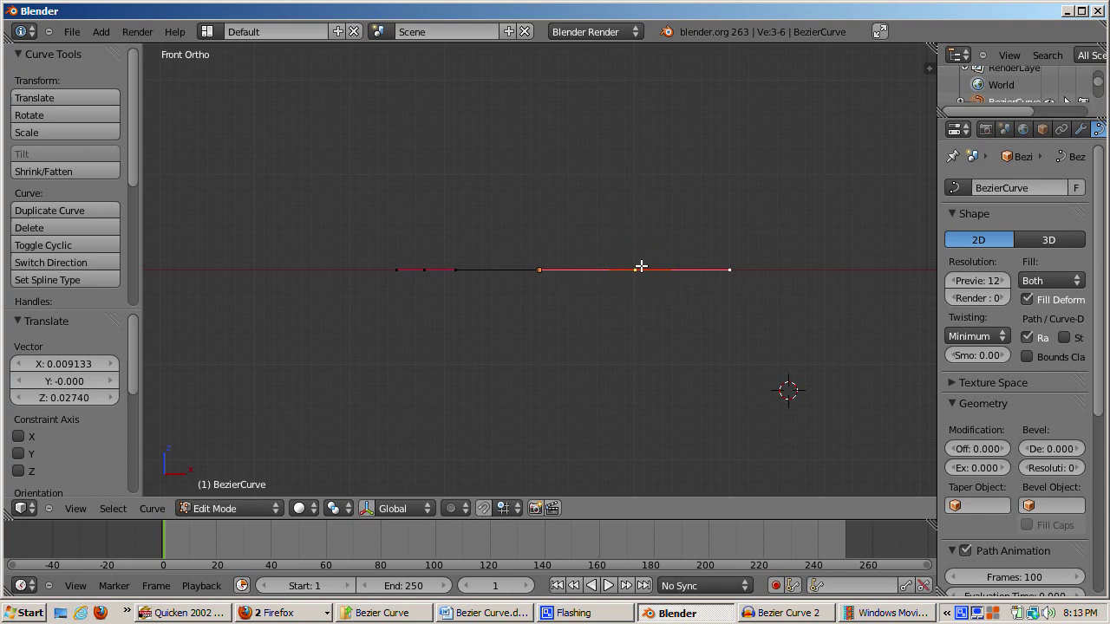
{"action": "left_click", "coordinate": [625, 310], "text": "ctrl"}
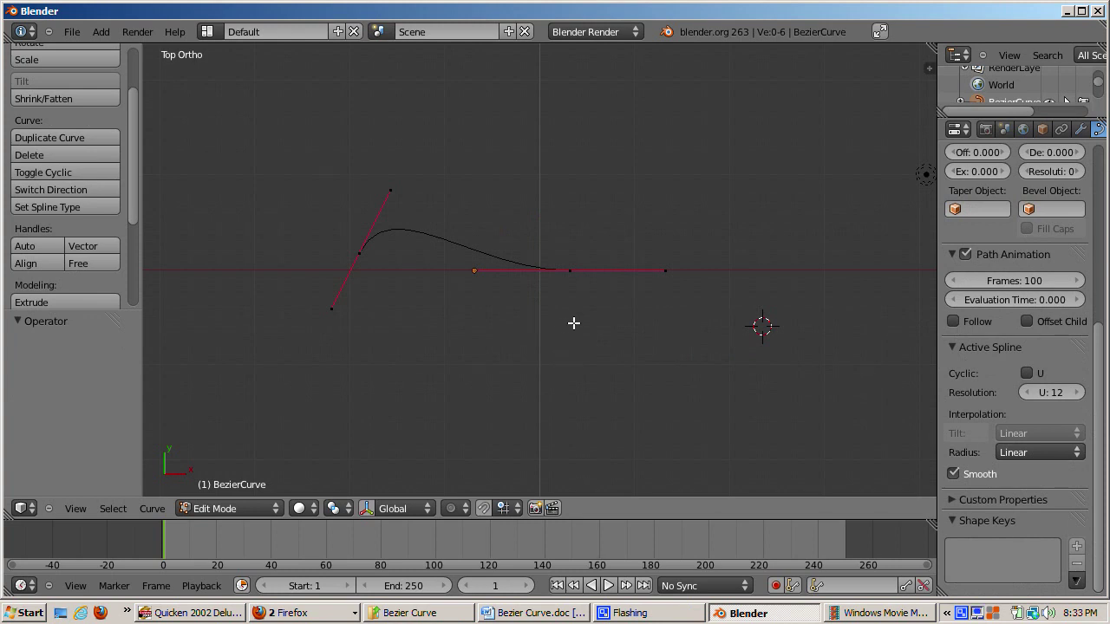
{"action": "key", "text": "a"}
{"action": "key", "text": "a"}
{"action": "key", "text": "a"}
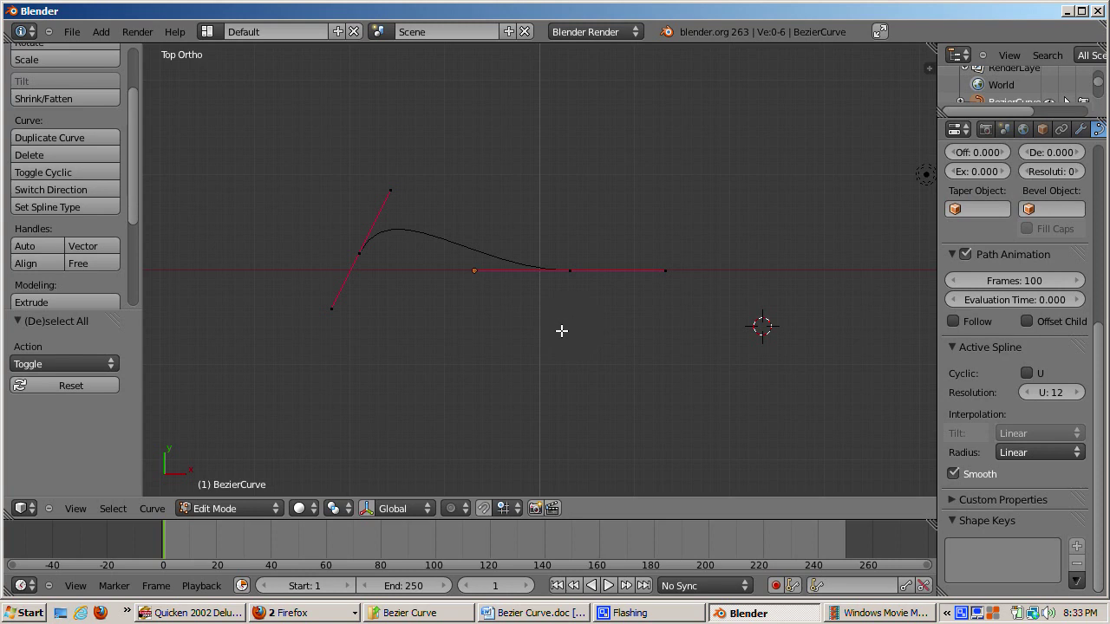
Draw a new four-point hook-shaped spline below the arch inside the same curve object.
{"action": "left_click", "coordinate": [561, 331]}
{"action": "right_click", "coordinate": [562, 330], "text": "ctrl"}
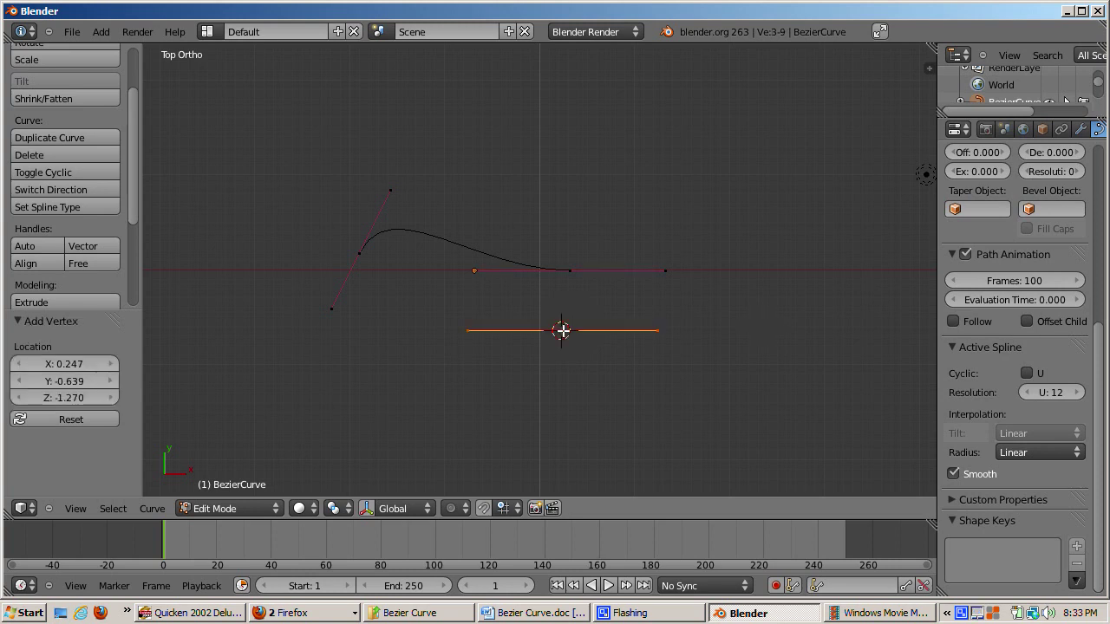
{"action": "left_click", "coordinate": [516, 379], "text": "ctrl"}
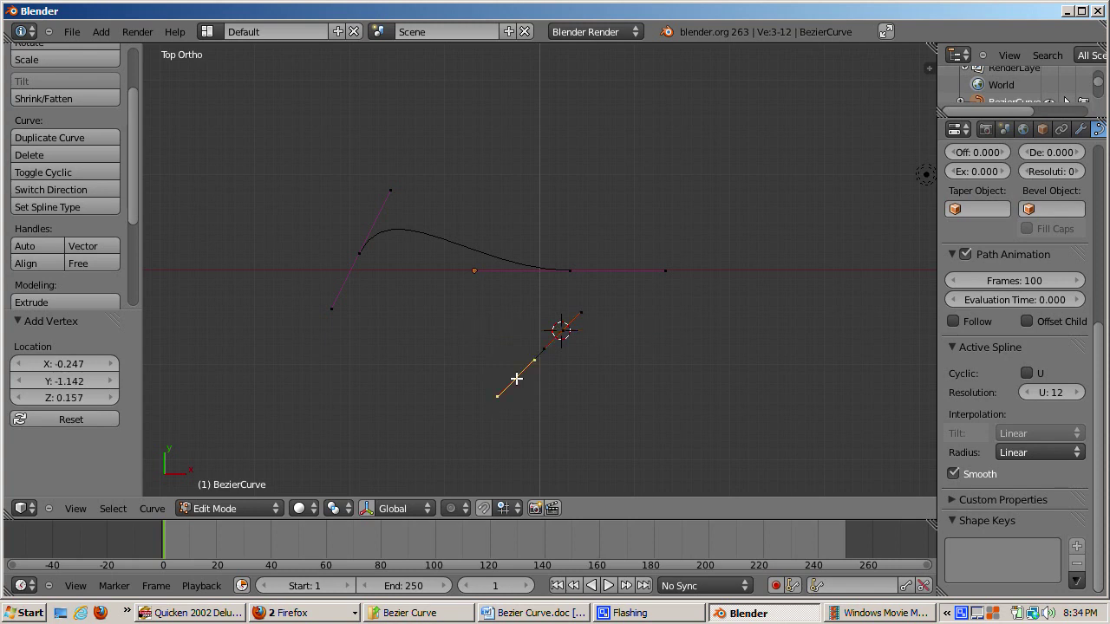
{"action": "left_click", "coordinate": [460, 374], "text": "ctrl"}
{"action": "left_click", "coordinate": [449, 346], "text": "ctrl"}
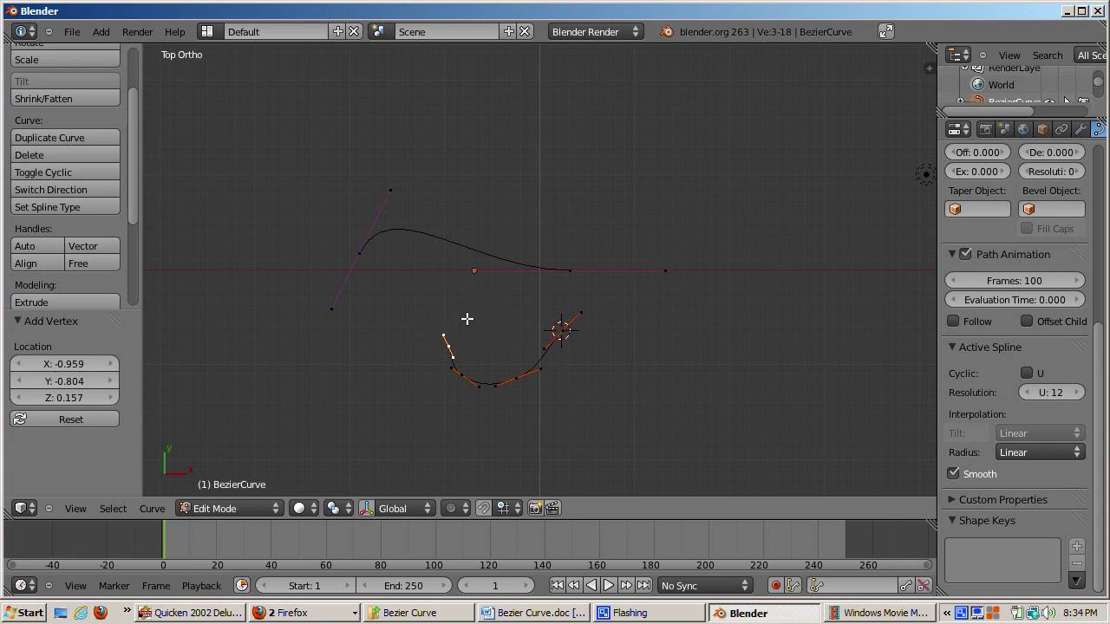
{"action": "key", "text": "a"}
{"action": "key", "text": "a"}
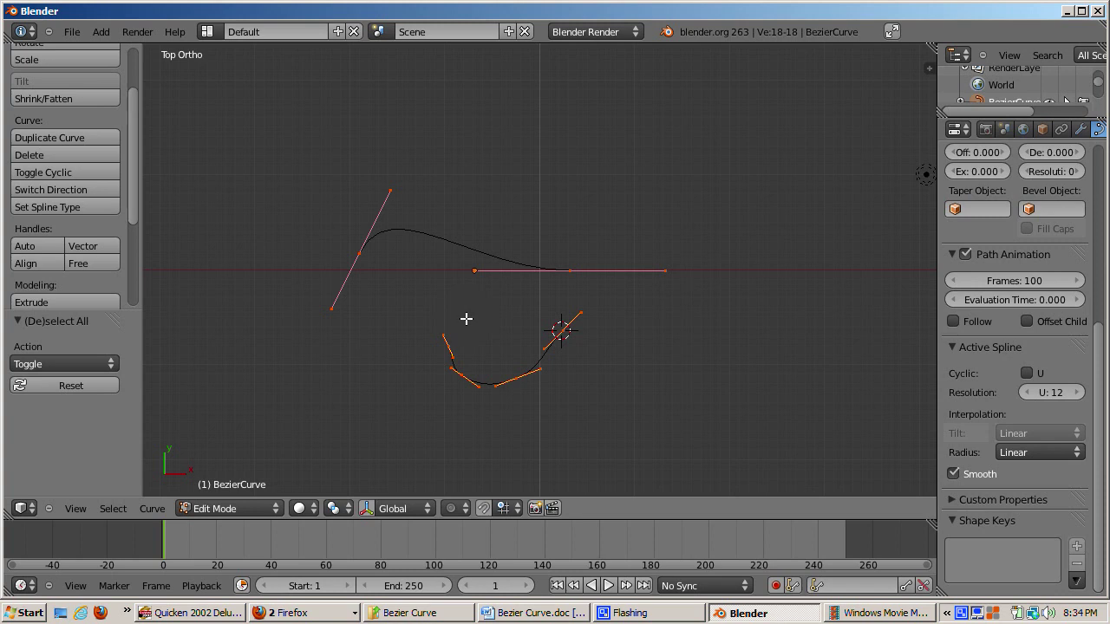
{"action": "key", "text": "a"}
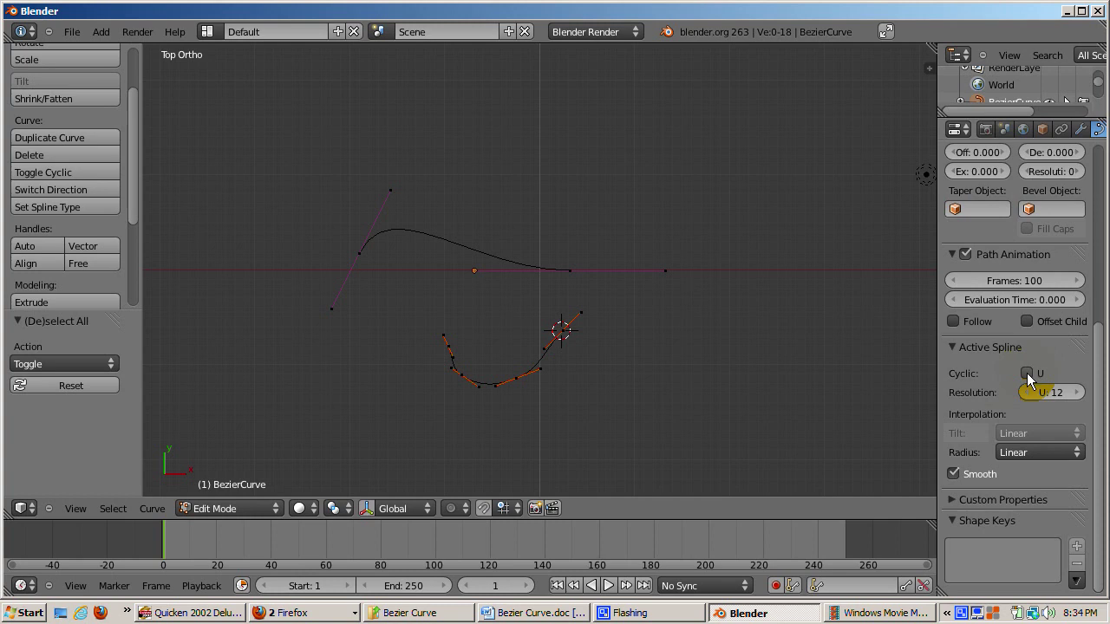
Enable Cyclic U on the lower spline so it closes into a filled oval, toggling to verify.
{"action": "left_click", "coordinate": [1027, 374]}
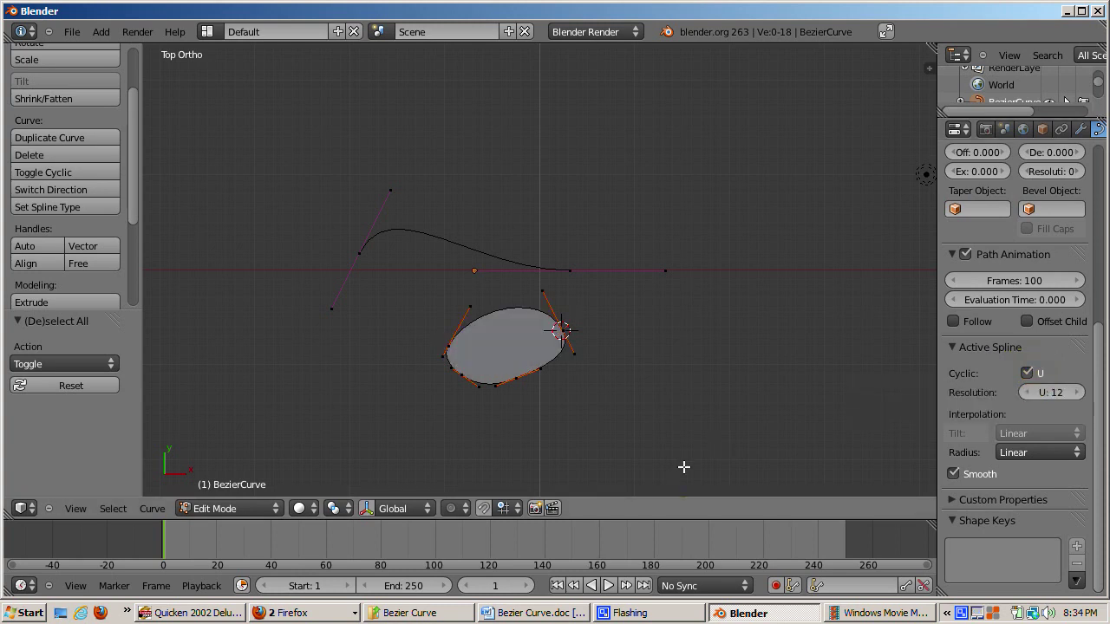
{"action": "scroll", "coordinate": [683, 467], "scroll_direction": "up", "scroll_amount": 2}
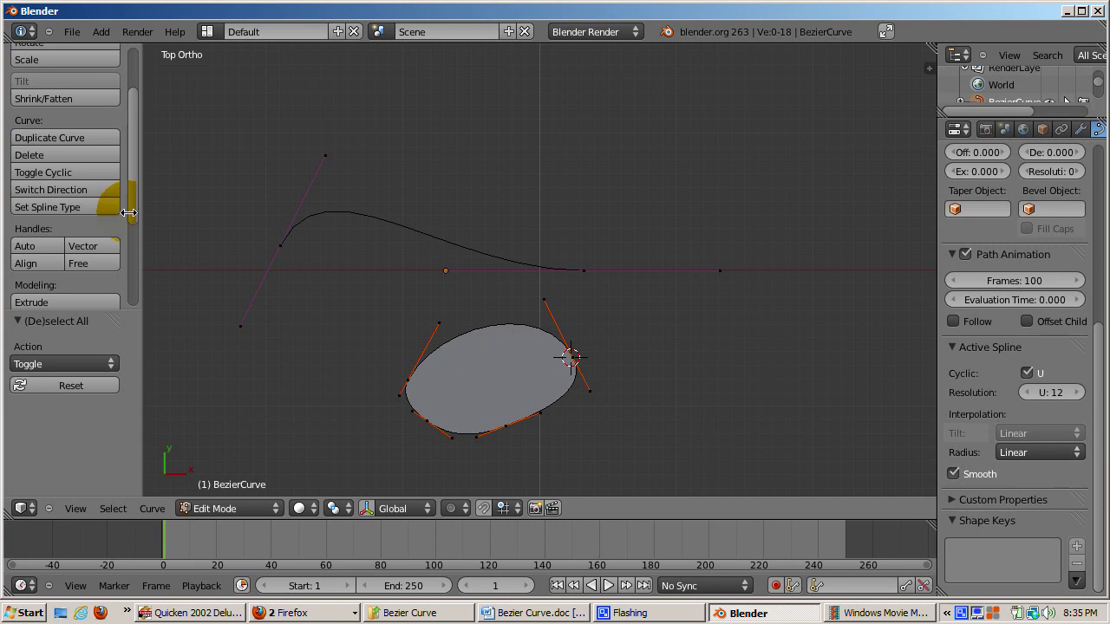
{"action": "left_click", "coordinate": [109, 175]}
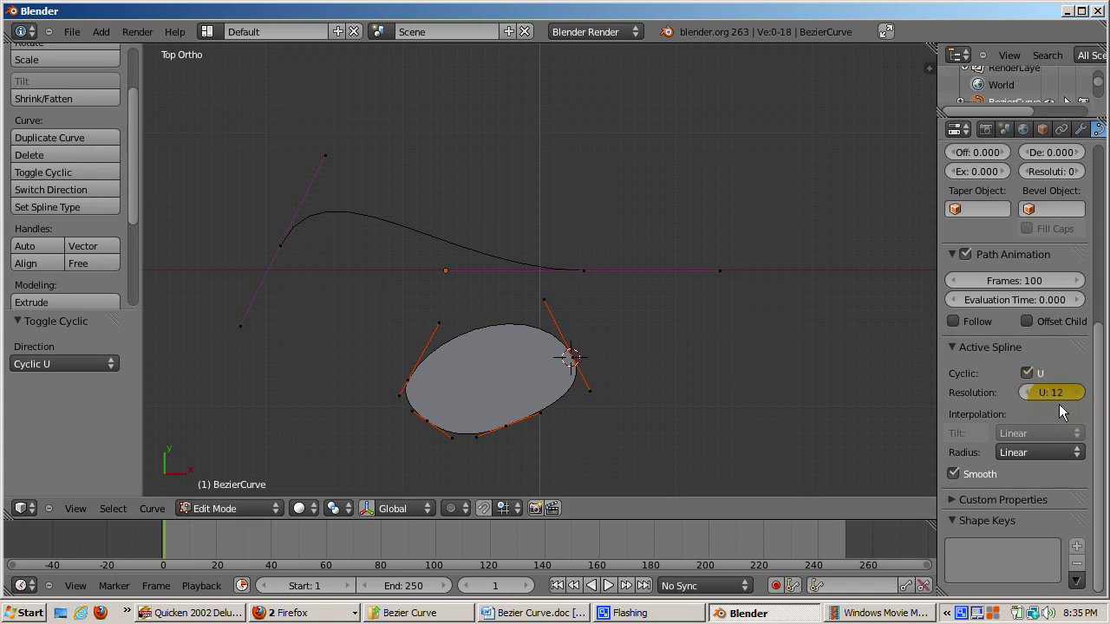
{"action": "left_click", "coordinate": [1027, 373]}
{"action": "left_click", "coordinate": [1027, 373]}
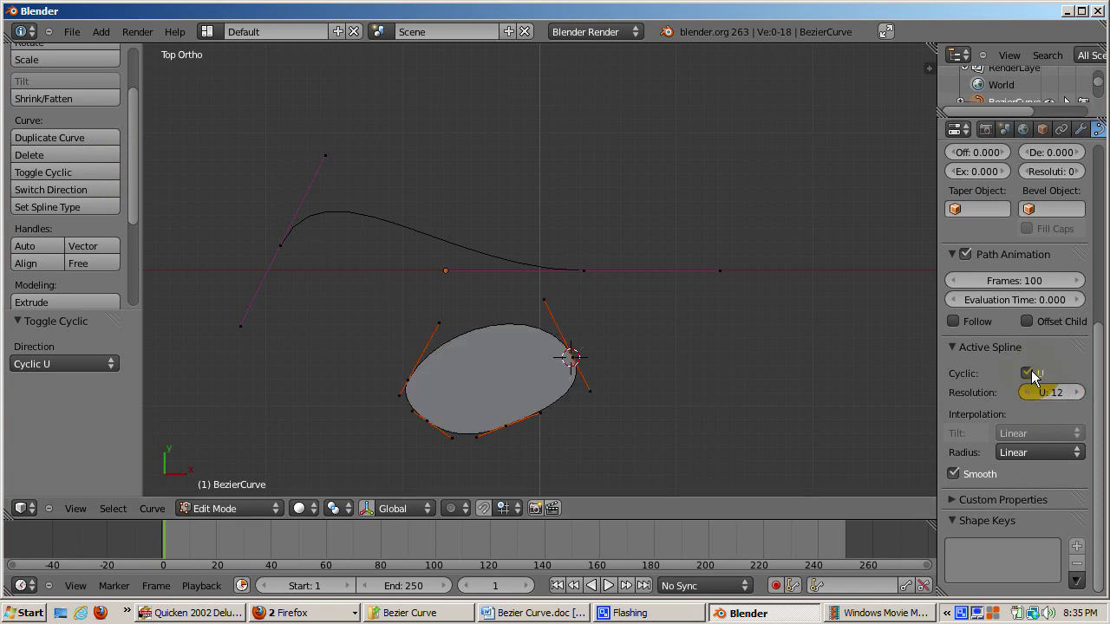
{"action": "left_click", "coordinate": [1029, 373]}
{"action": "left_click", "coordinate": [1029, 373]}
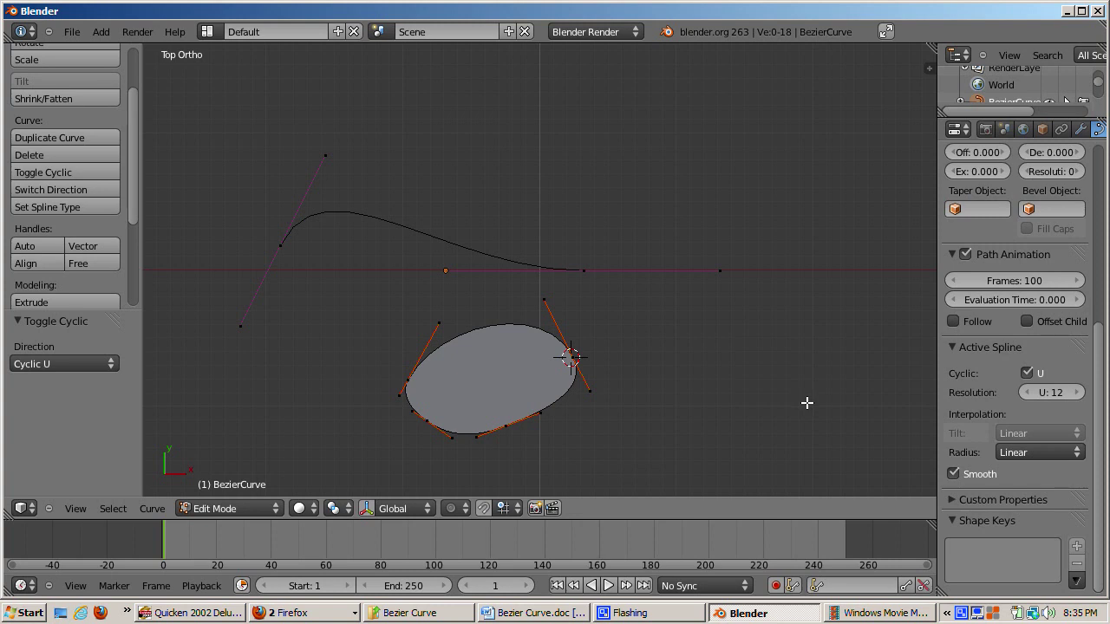
In Object Mode, move the curve object by X -0.133, Y 0.359.
{"action": "key", "text": "Tab"}
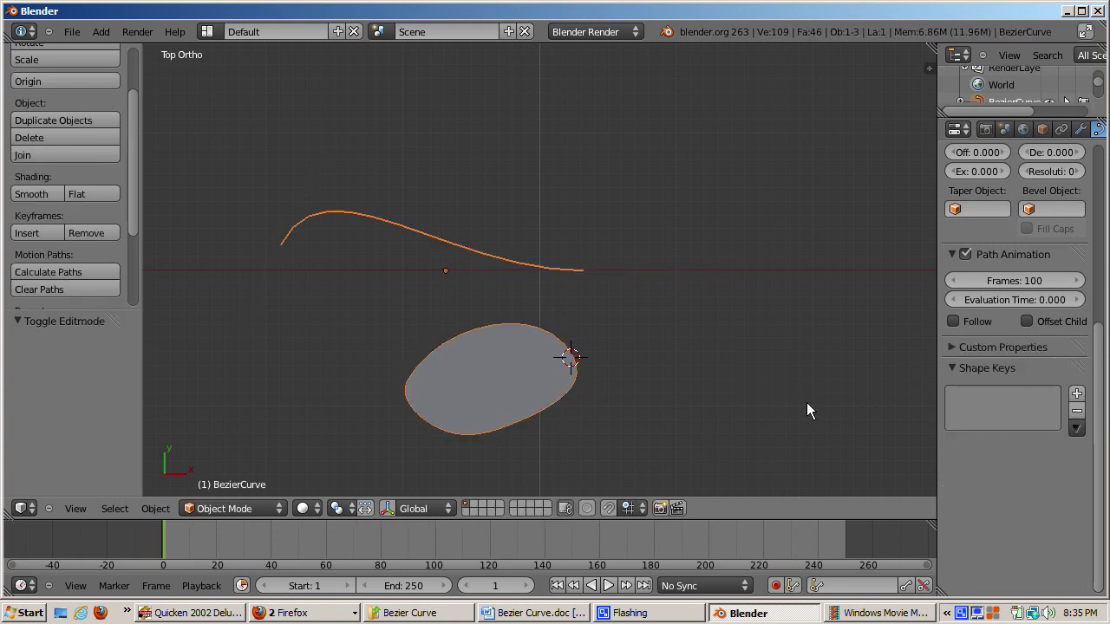
{"action": "mouse_move", "coordinate": [807, 403]}
{"action": "middle_mouse_down"}
{"action": "mouse_move", "coordinate": [768, 411]}
{"action": "mouse_move", "coordinate": [785, 326]}
{"action": "mouse_move", "coordinate": [803, 402]}
{"action": "middle_mouse_up"}
{"action": "key", "text": "g"}
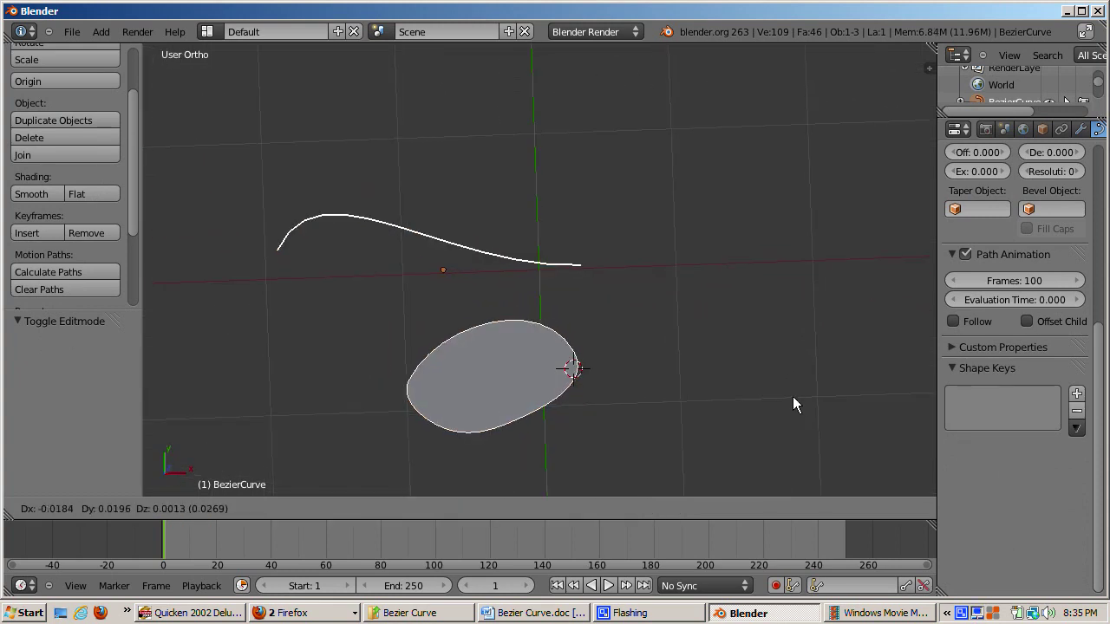
{"action": "left_click", "coordinate": [777, 354]}
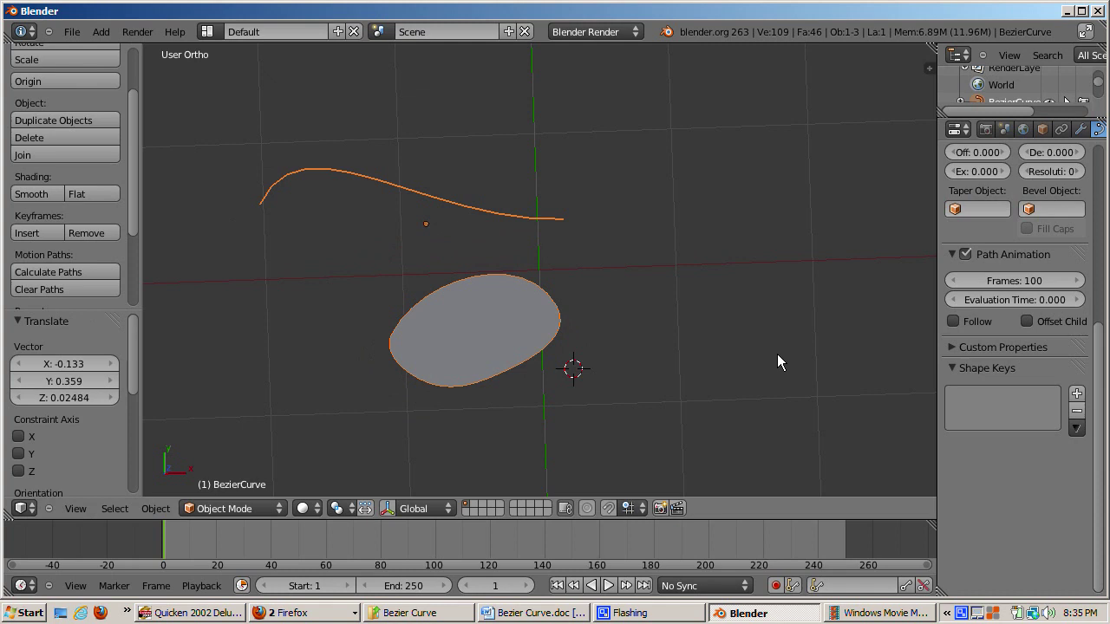
Run an F12 test render to check the filled shape, then return to top view.
{"action": "key", "text": "F12"}
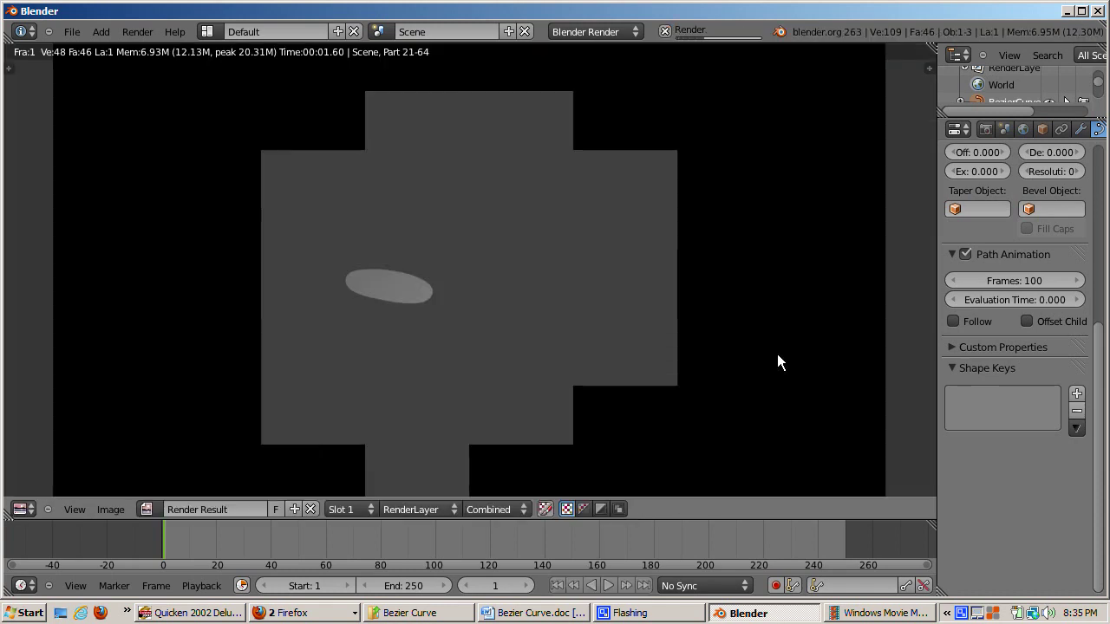
{"action": "key", "text": "Escape"}
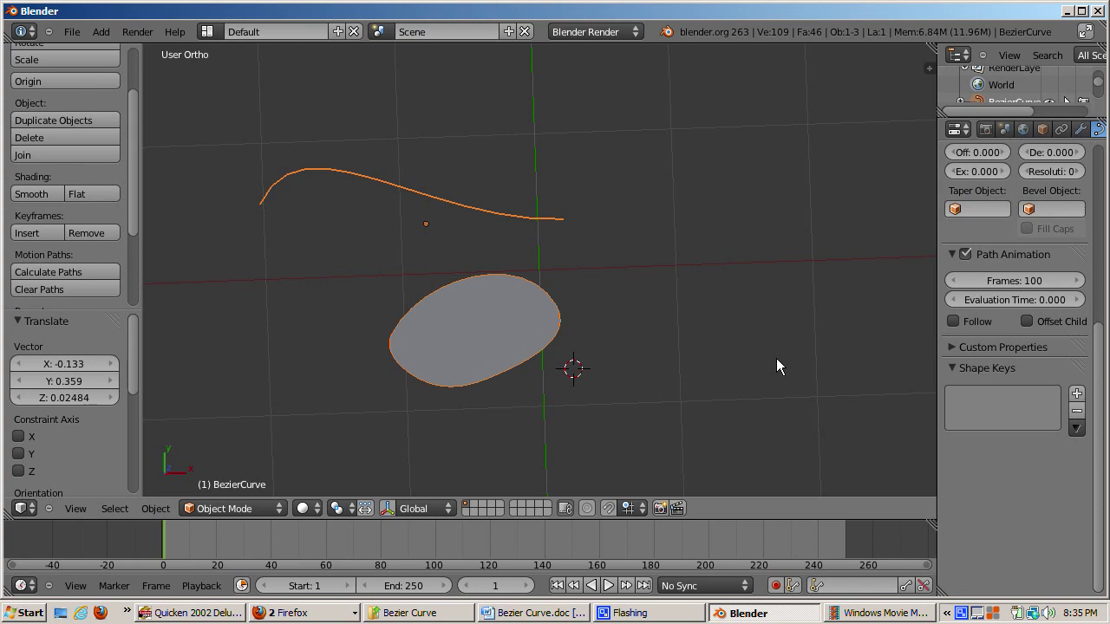
{"action": "key", "text": "KP_7"}
Select both ends of the upper arched curve and delete its segment.
{"action": "key", "text": "Tab"}
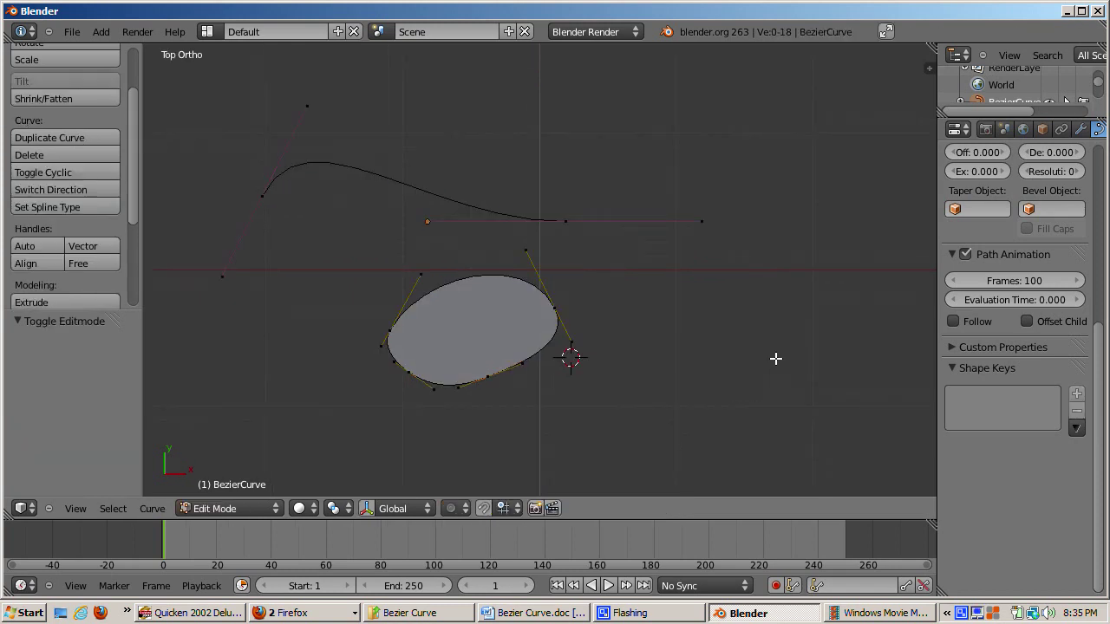
{"action": "right_click", "coordinate": [567, 221]}
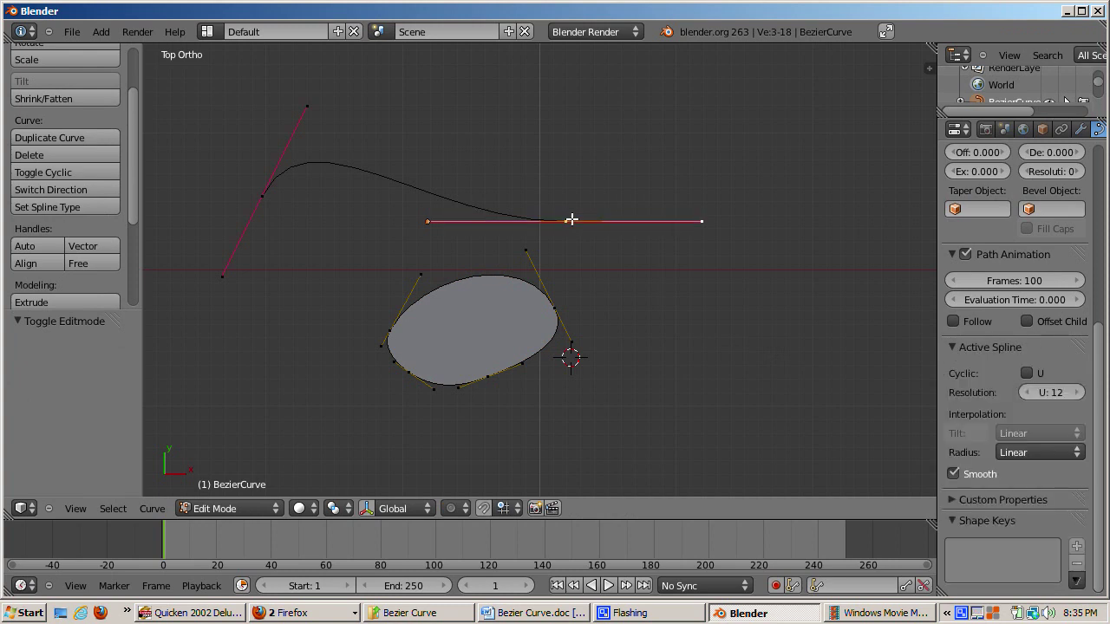
{"action": "right_click", "coordinate": [275, 186], "text": "shift"}
{"action": "key", "text": "x"}
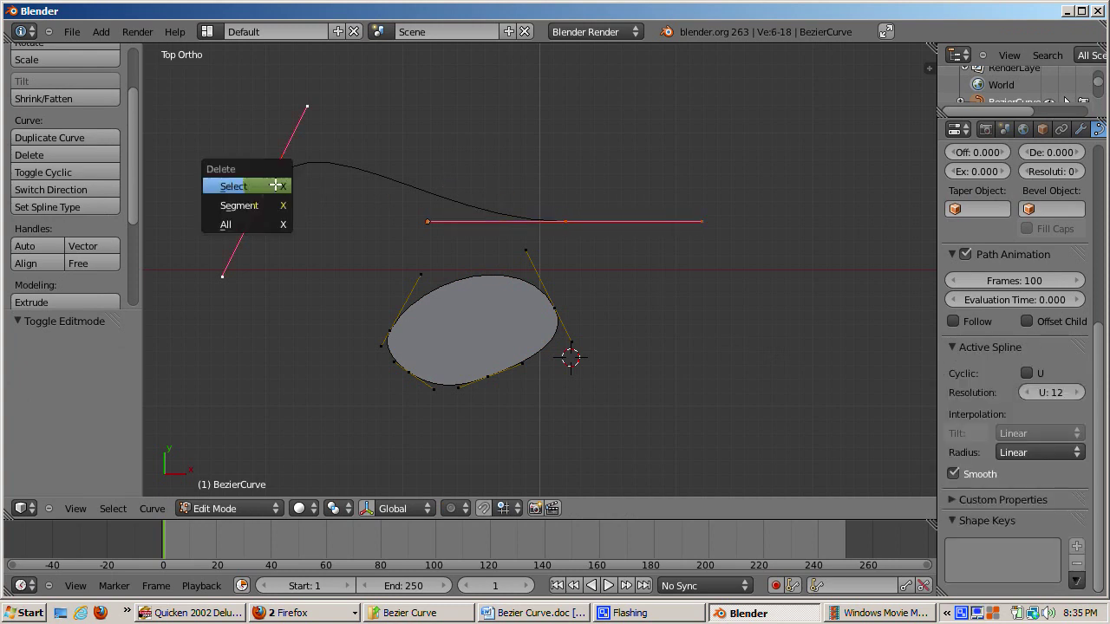
{"action": "left_click", "coordinate": [276, 206]}
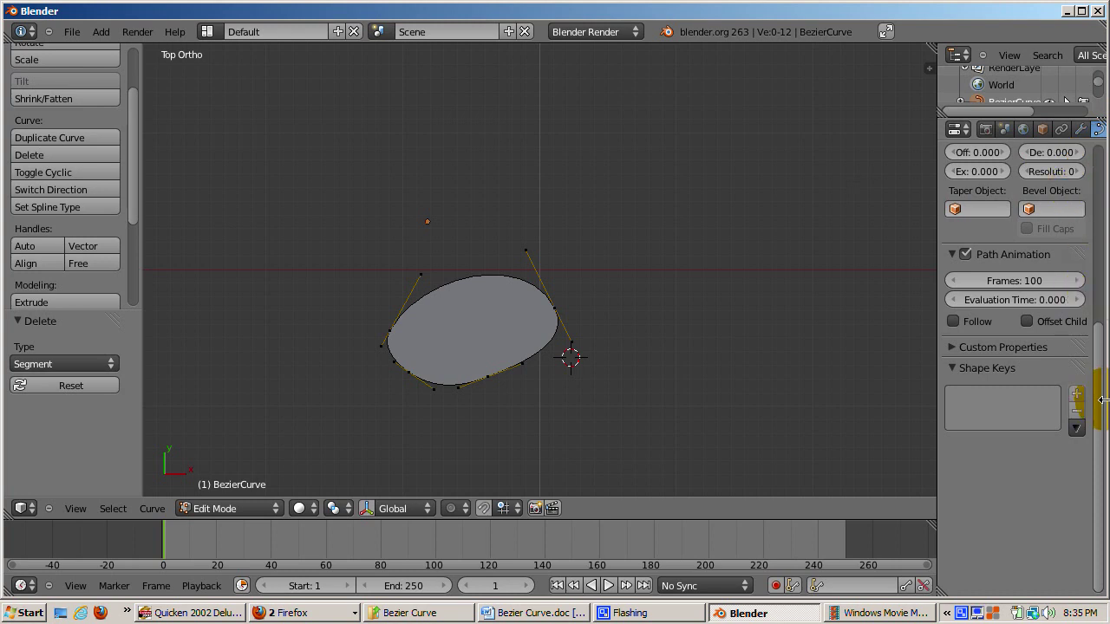
{"action": "left_click_drag", "start_coordinate": [1101, 397], "coordinate": [1100, 295]}
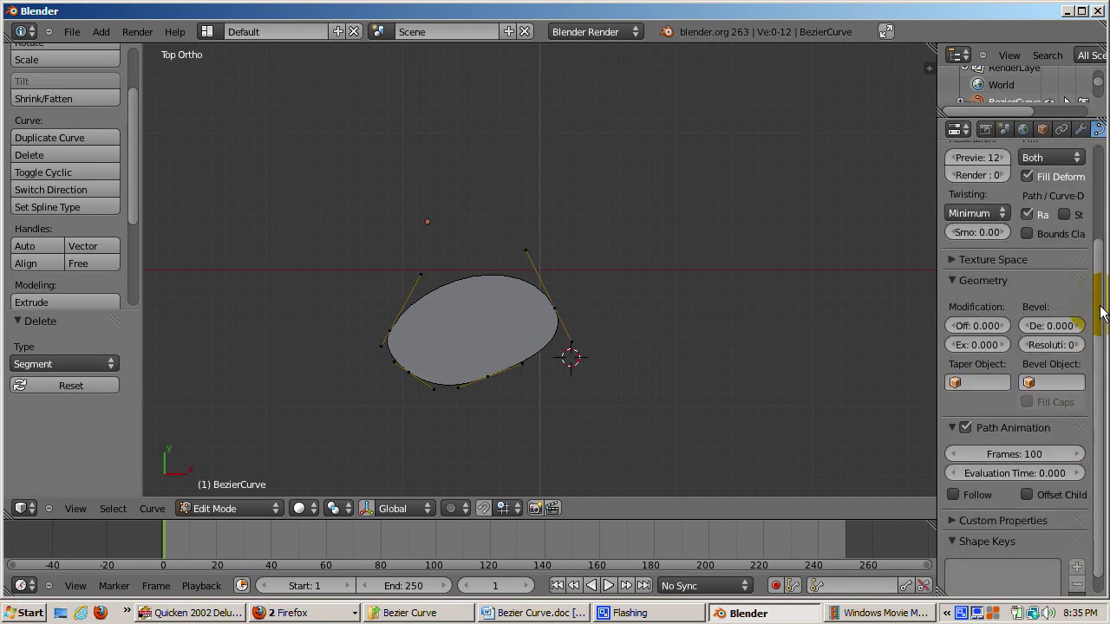
Set the curve's Extrude amount to 1.000.
{"action": "left_click", "coordinate": [982, 344]}
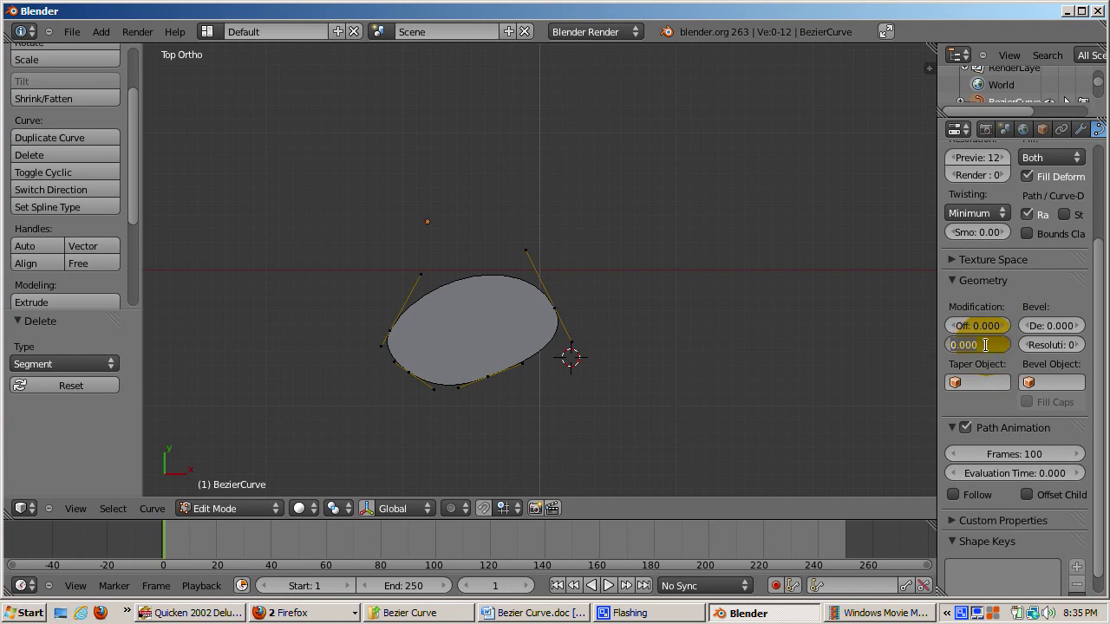
{"action": "type", "text": "1"}
{"action": "key", "text": "Return"}
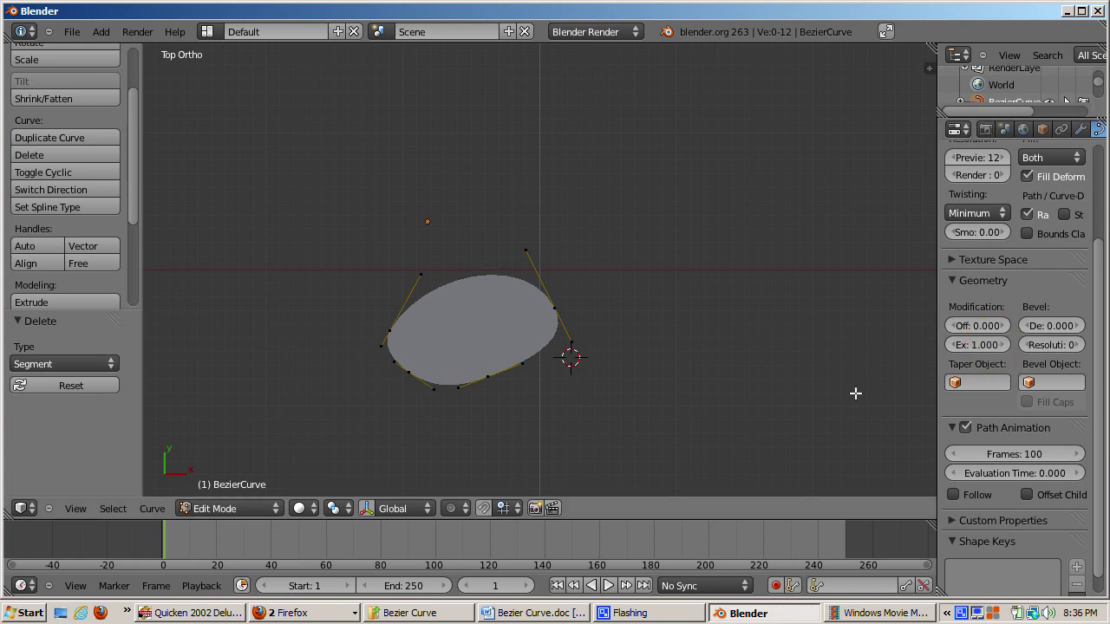
Set the curve's Bevel Depth to 0.5 and return to Object Mode.
{"action": "middle_click_drag", "start_coordinate": [855, 391], "coordinate": [856, 255]}
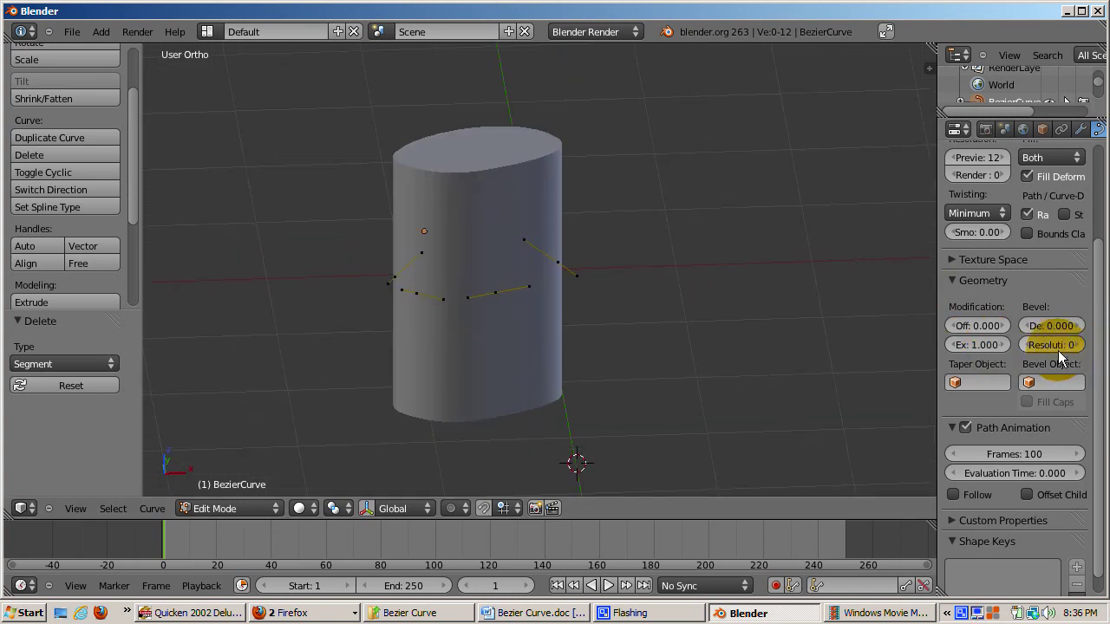
{"action": "left_click", "coordinate": [1055, 325]}
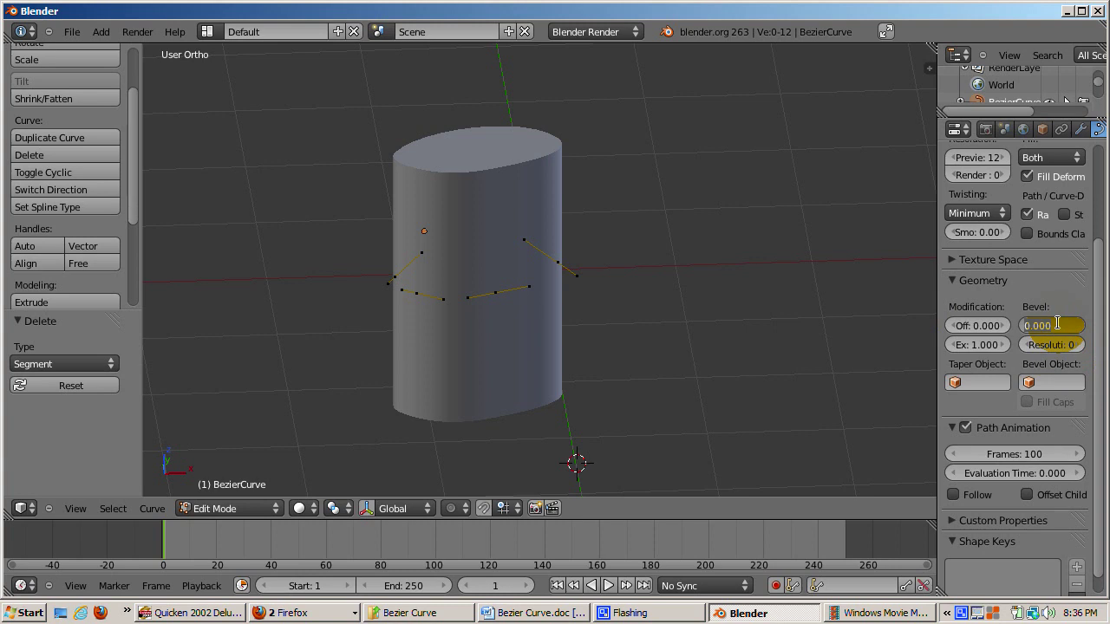
{"action": "type", "text": "0.5"}
{"action": "key", "text": "Return"}
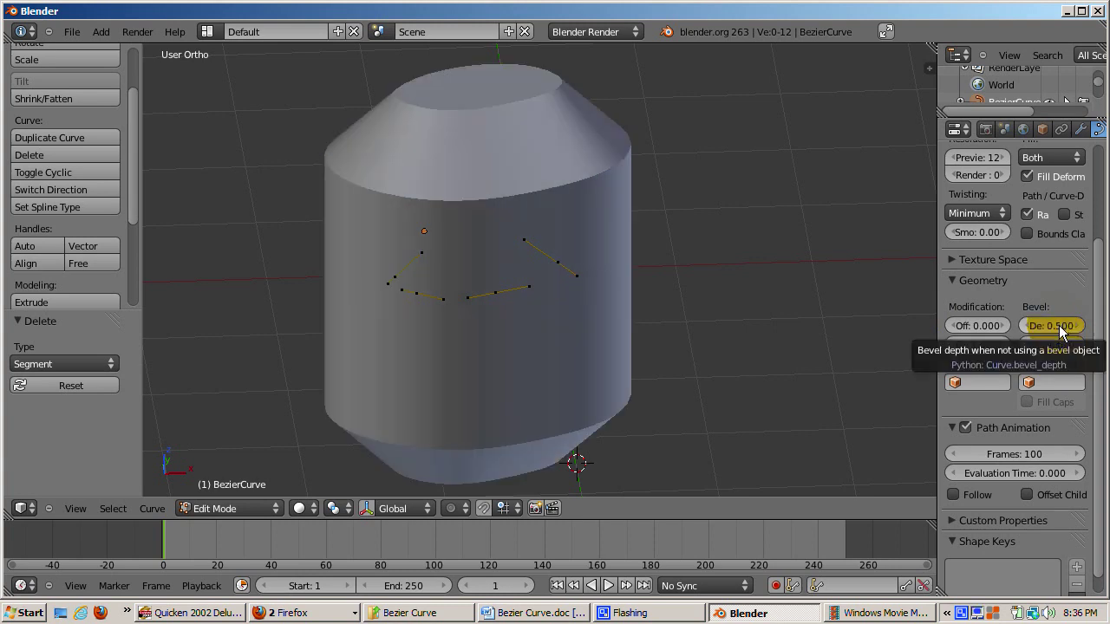
{"action": "key", "text": "Tab"}
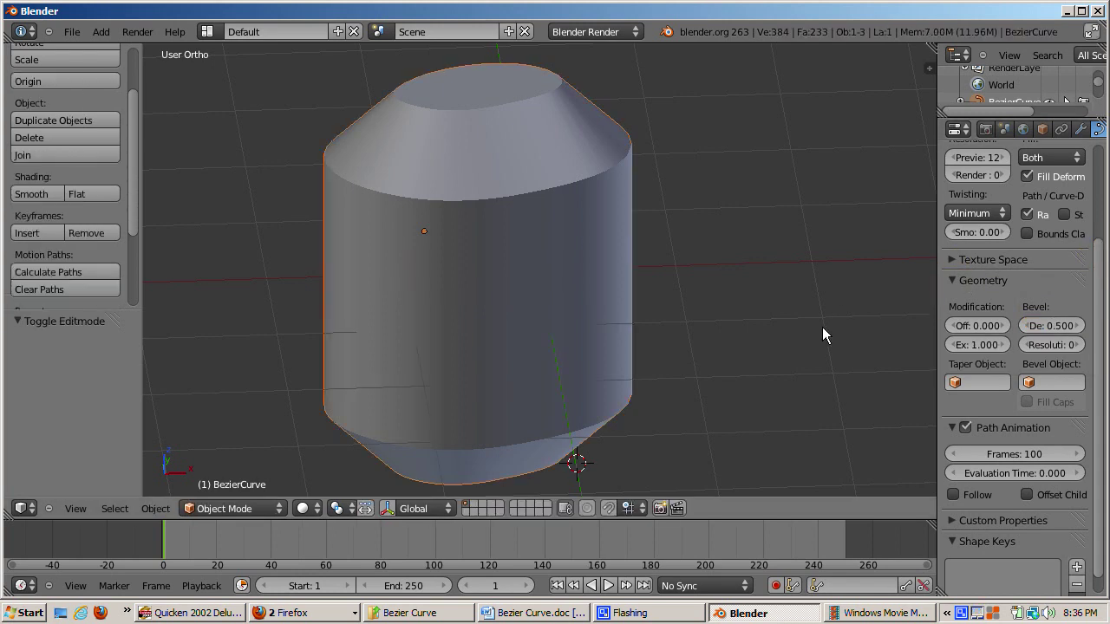
Move the lower-edge control point, rotate its handles about 30 degrees and shrink them to about 0.13.
{"action": "key", "text": "Tab"}
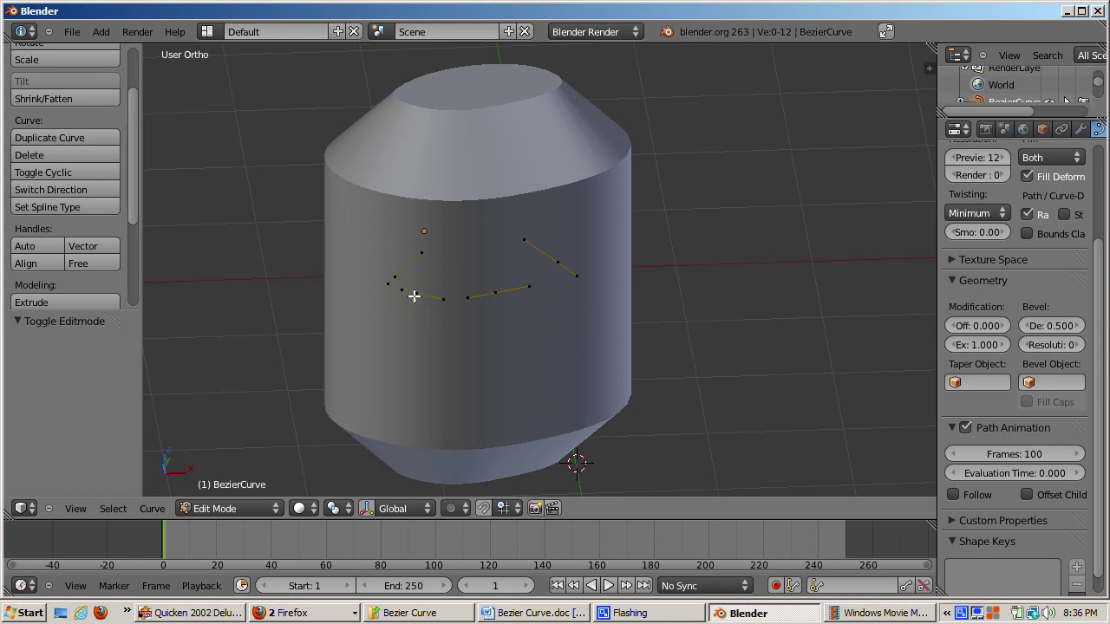
{"action": "right_click", "coordinate": [490, 295]}
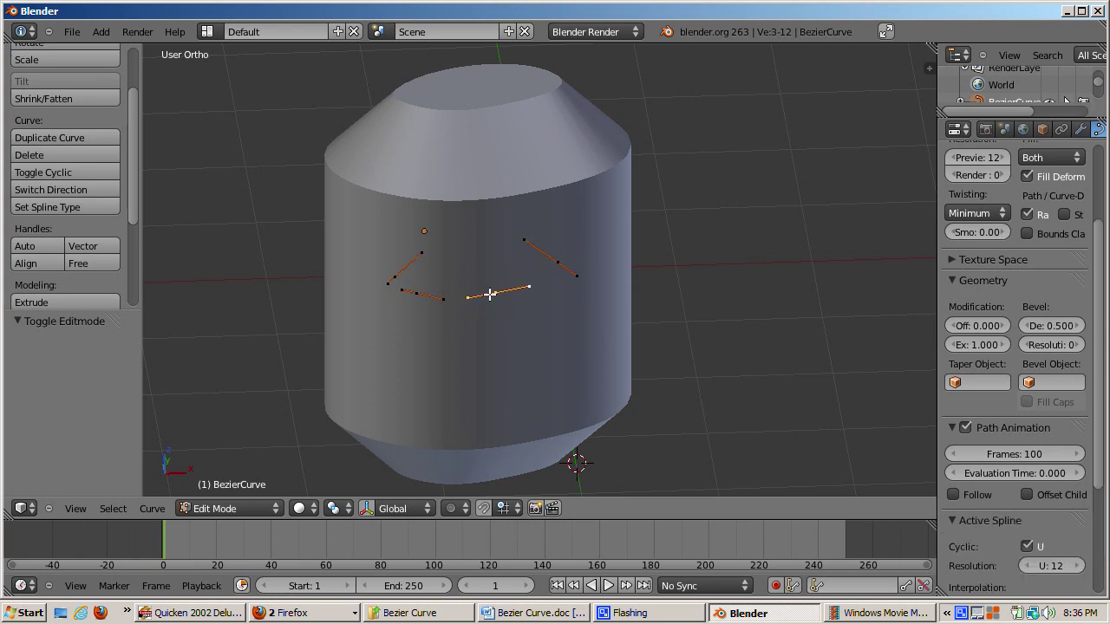
{"action": "key", "text": "g"}
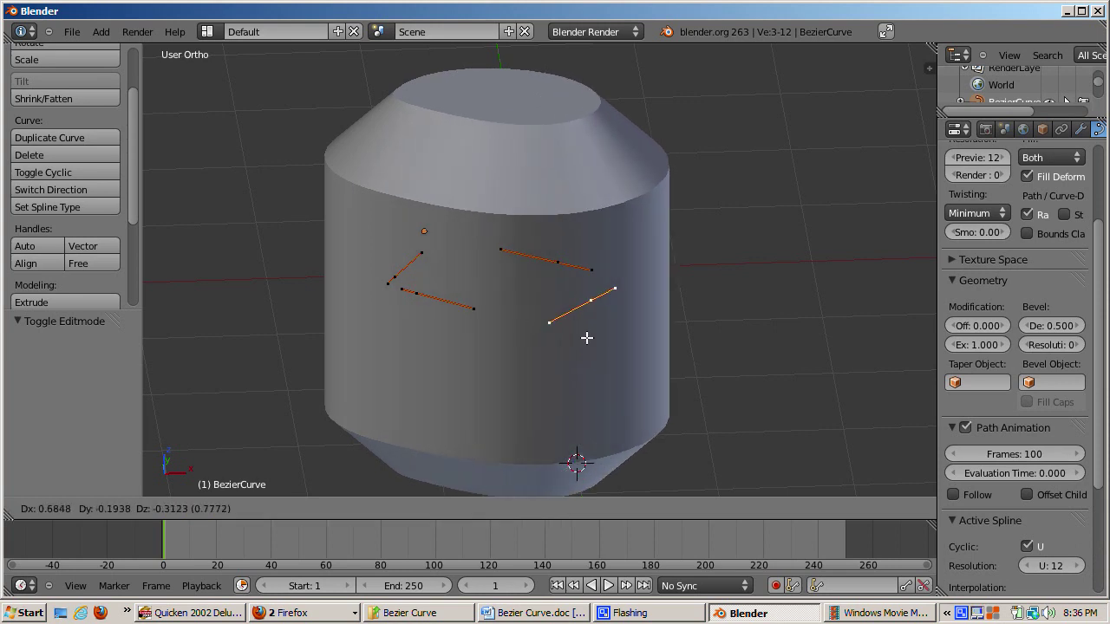
{"action": "left_click", "coordinate": [584, 332]}
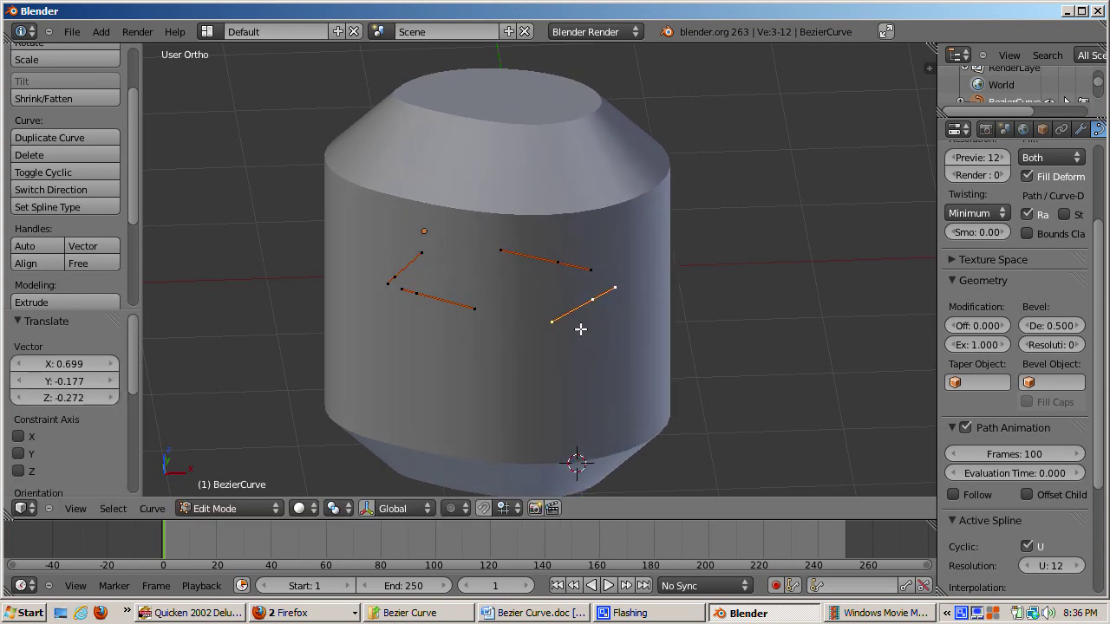
{"action": "key", "text": "r"}
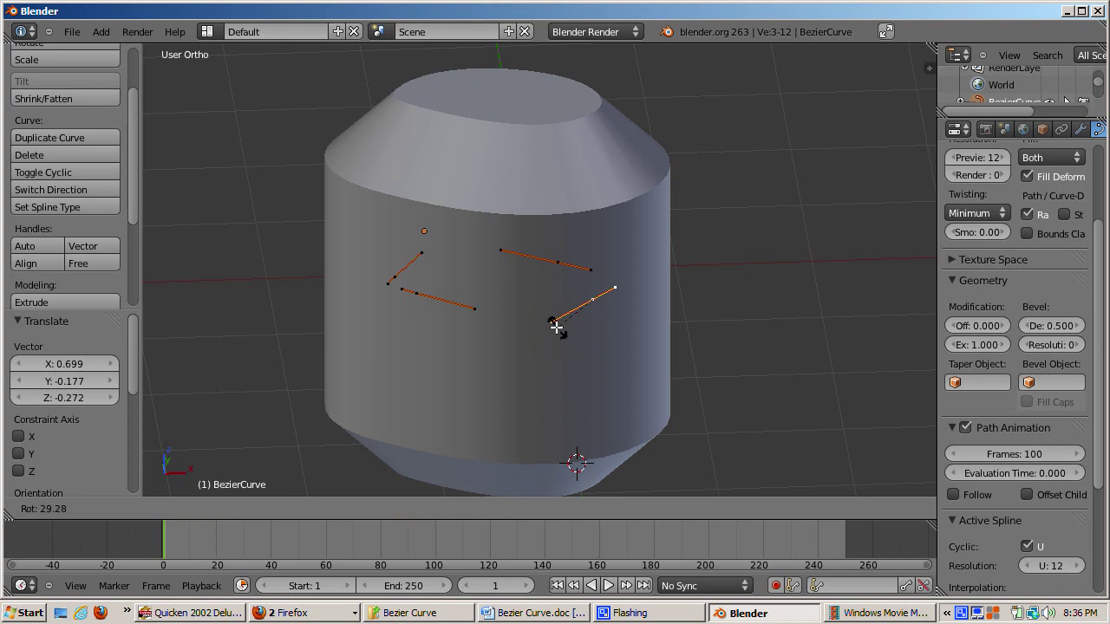
{"action": "left_click", "coordinate": [564, 323]}
{"action": "key", "text": "s"}
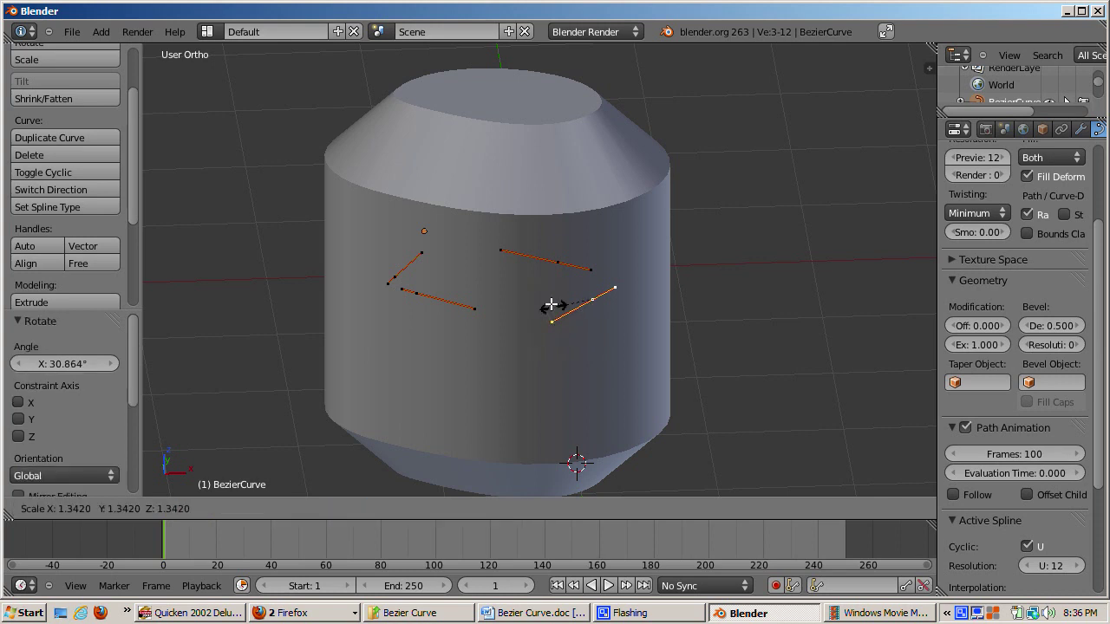
{"action": "left_click", "coordinate": [579, 309]}
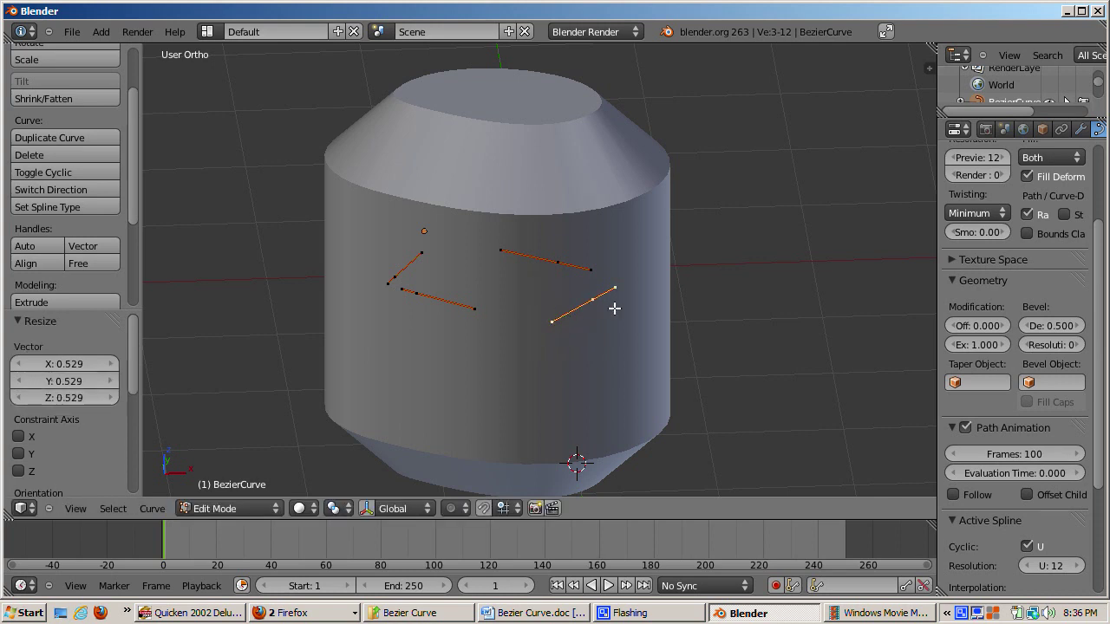
{"action": "key", "text": "s"}
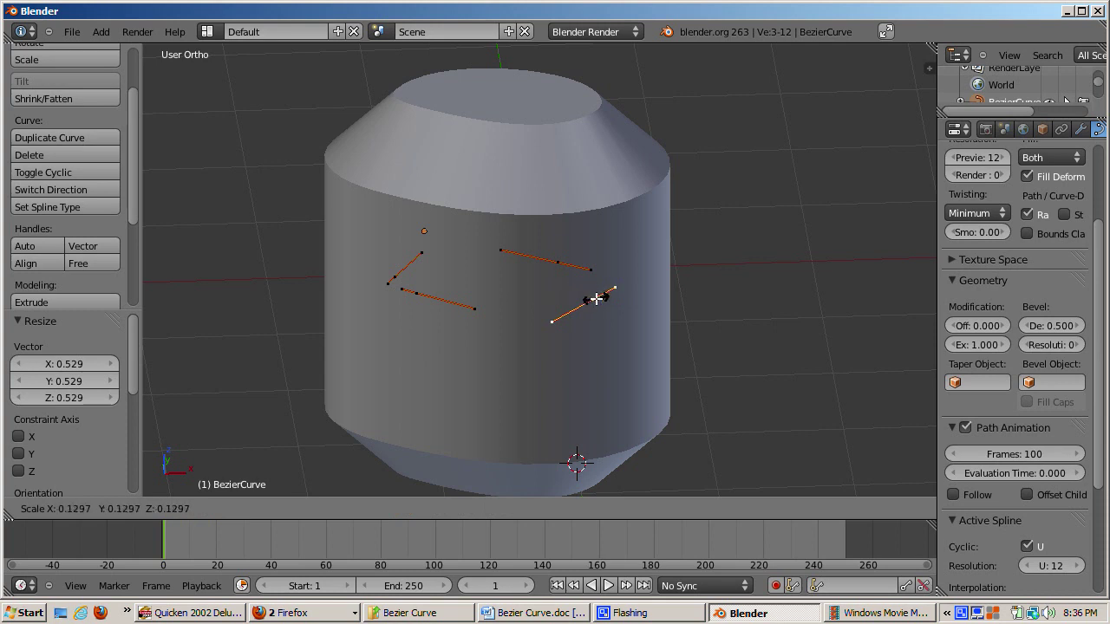
{"action": "left_click", "coordinate": [591, 299]}
Enlarge the upper-right control point's handles to about 1.58 and leave Edit Mode.
{"action": "right_click", "coordinate": [557, 260]}
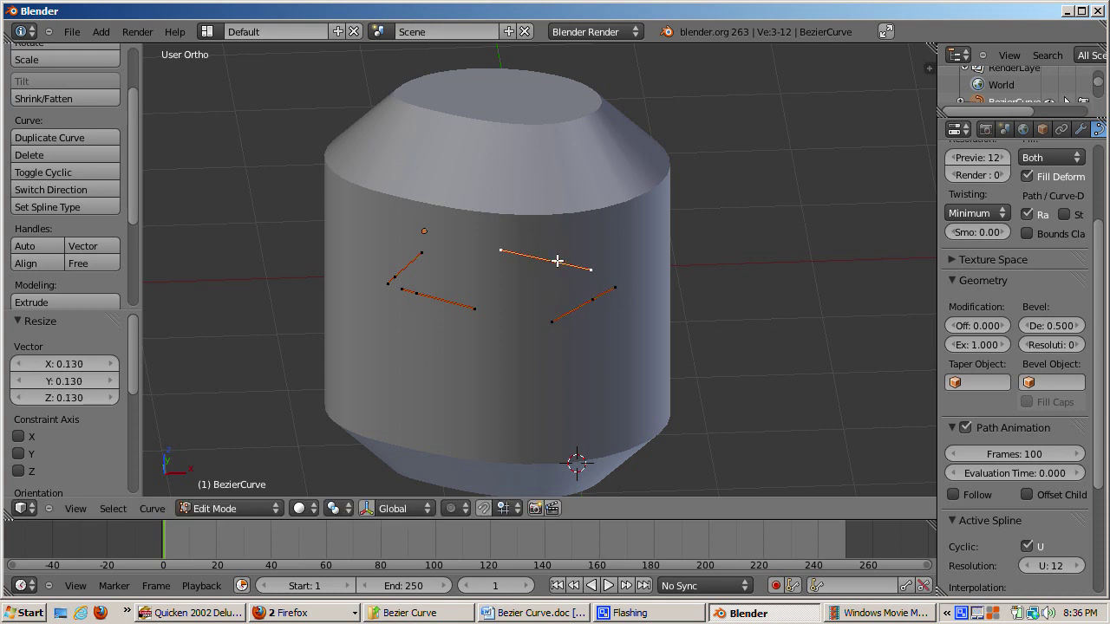
{"action": "key", "text": "s"}
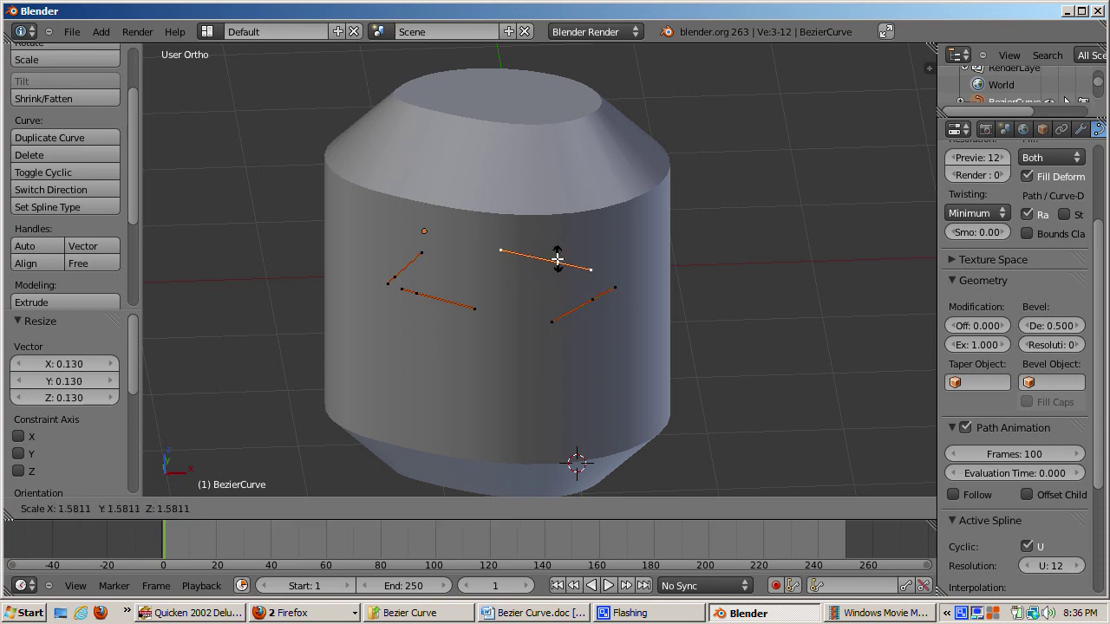
{"action": "left_click", "coordinate": [556, 258]}
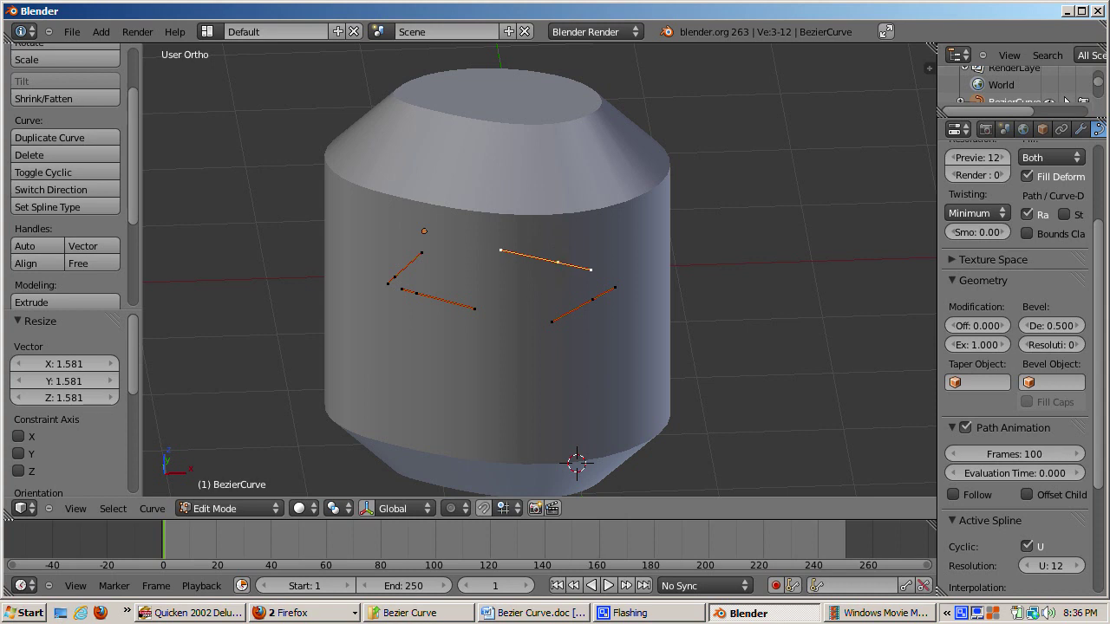
{"action": "key", "text": "Tab"}
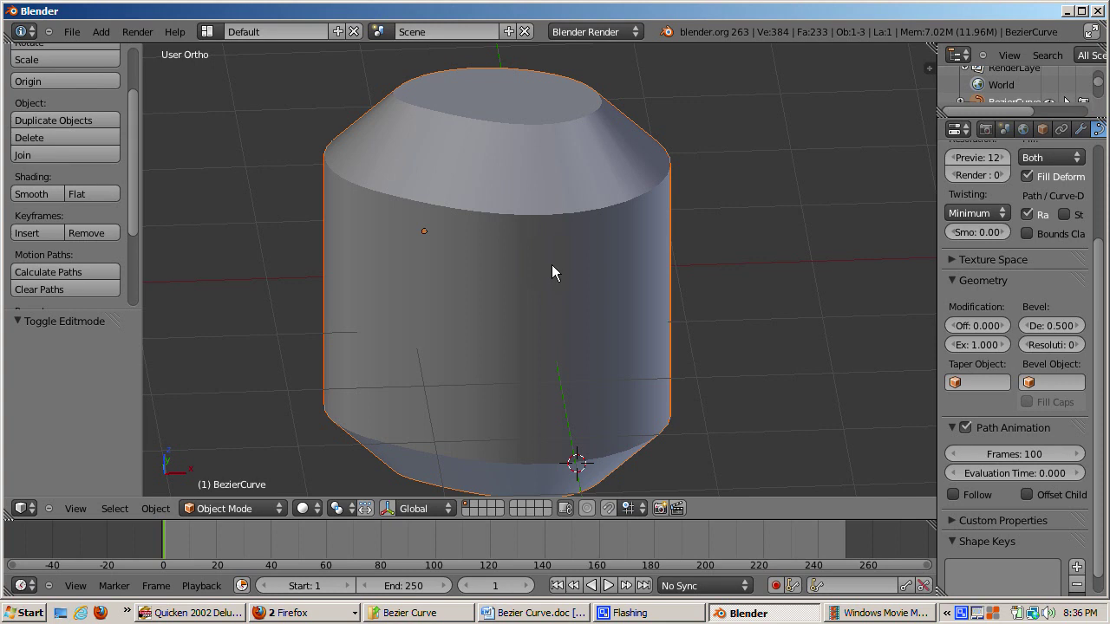
{"action": "scroll", "coordinate": [552, 272], "scroll_direction": "down", "scroll_amount": 1}
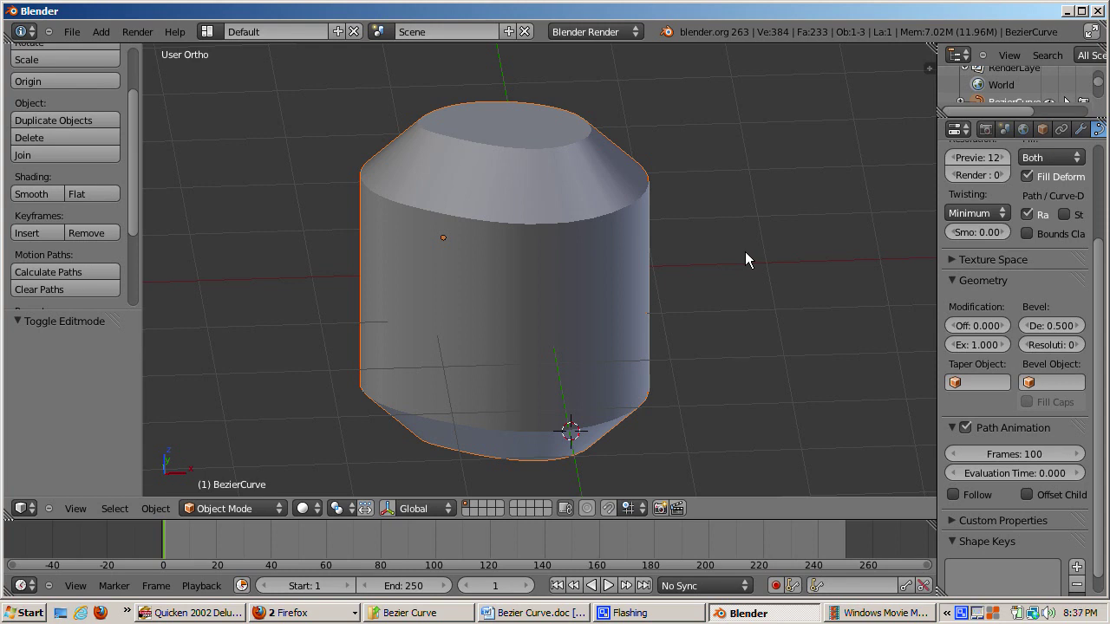
Enter 6 as the Preview Resolution U in the Shape panel and switch back to Object Mode.
{"action": "left_click_drag", "start_coordinate": [1096, 301], "coordinate": [1097, 174]}
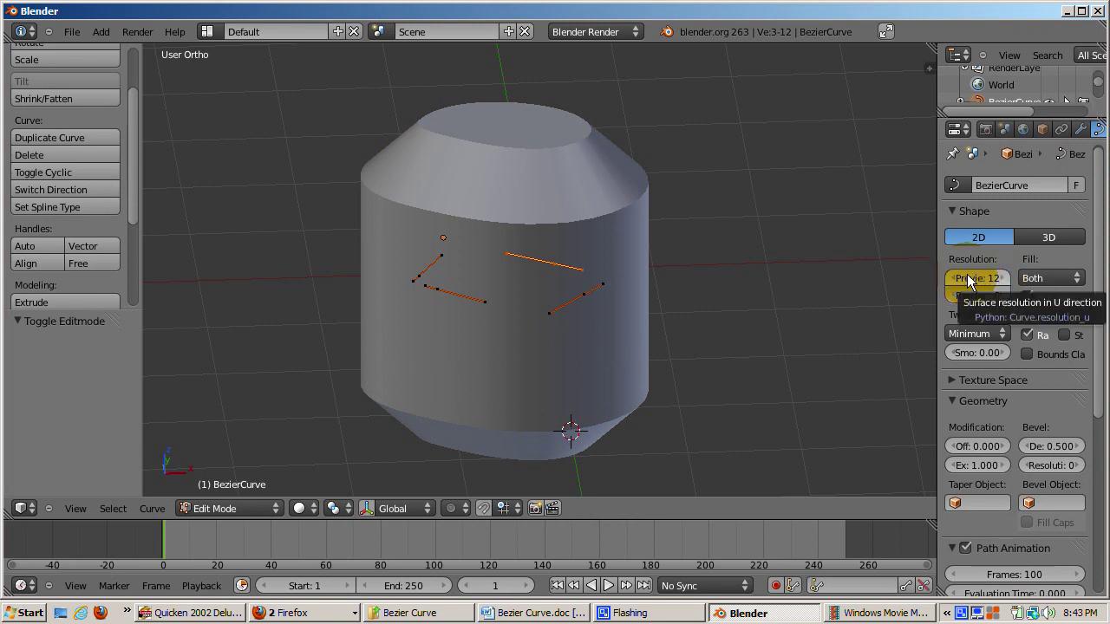
{"action": "left_click_drag", "start_coordinate": [969, 279], "coordinate": [993, 282]}
{"action": "left_click", "coordinate": [987, 277]}
{"action": "type", "text": "6"}
{"action": "key", "text": "Return"}
{"action": "key", "text": "Tab"}
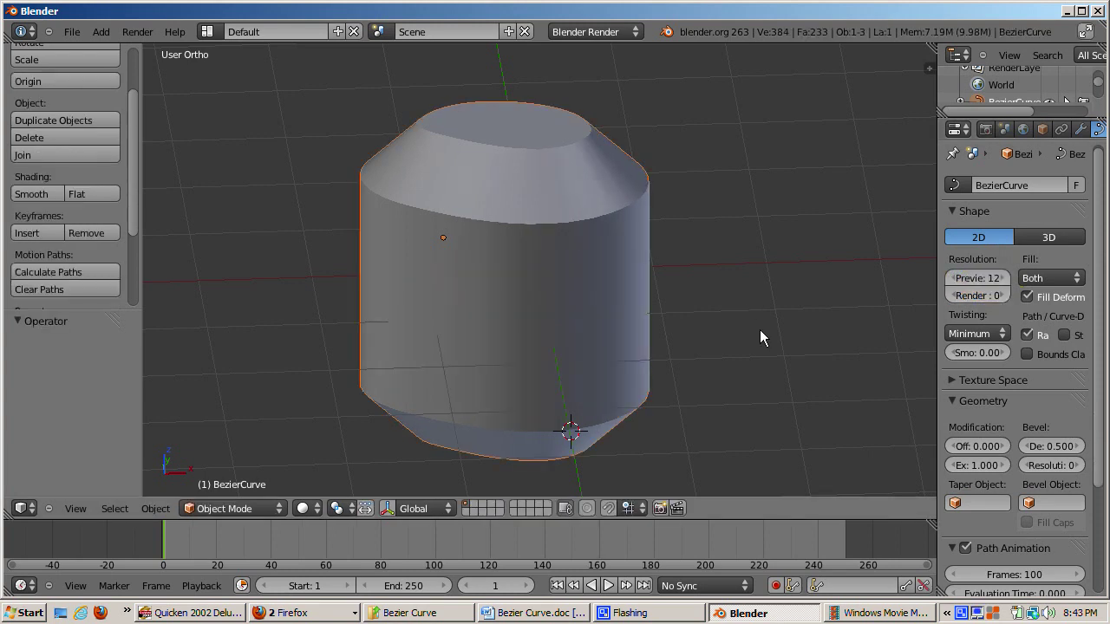
Nudge the preview resolution to 13 and back to 12, set it to 6, then open Convert to.
{"action": "left_click", "coordinate": [952, 283]}
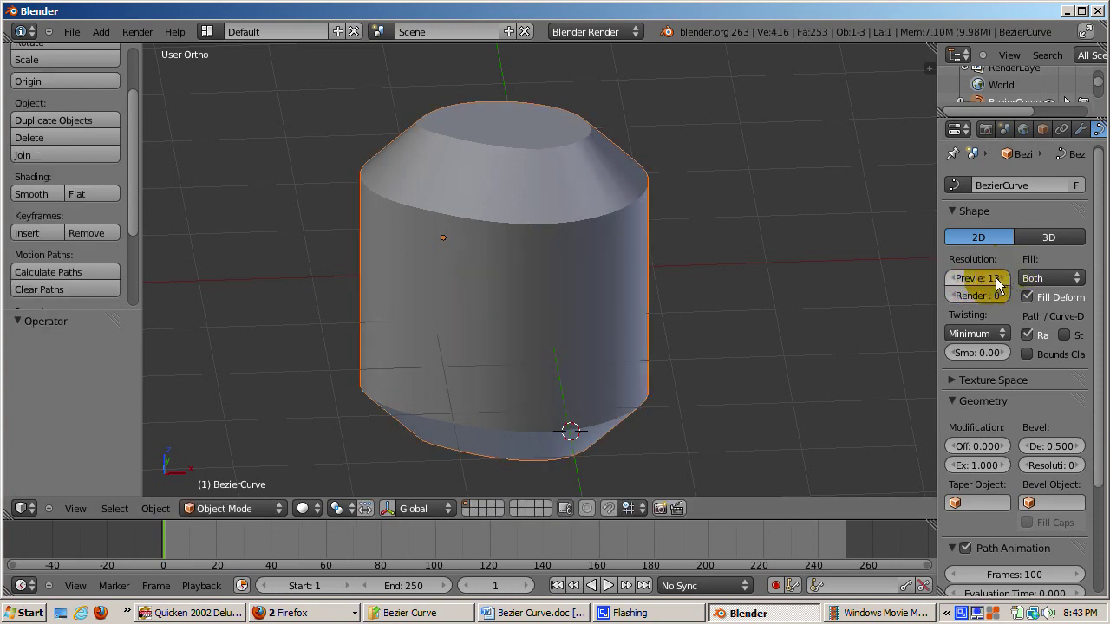
{"action": "left_click", "coordinate": [953, 276]}
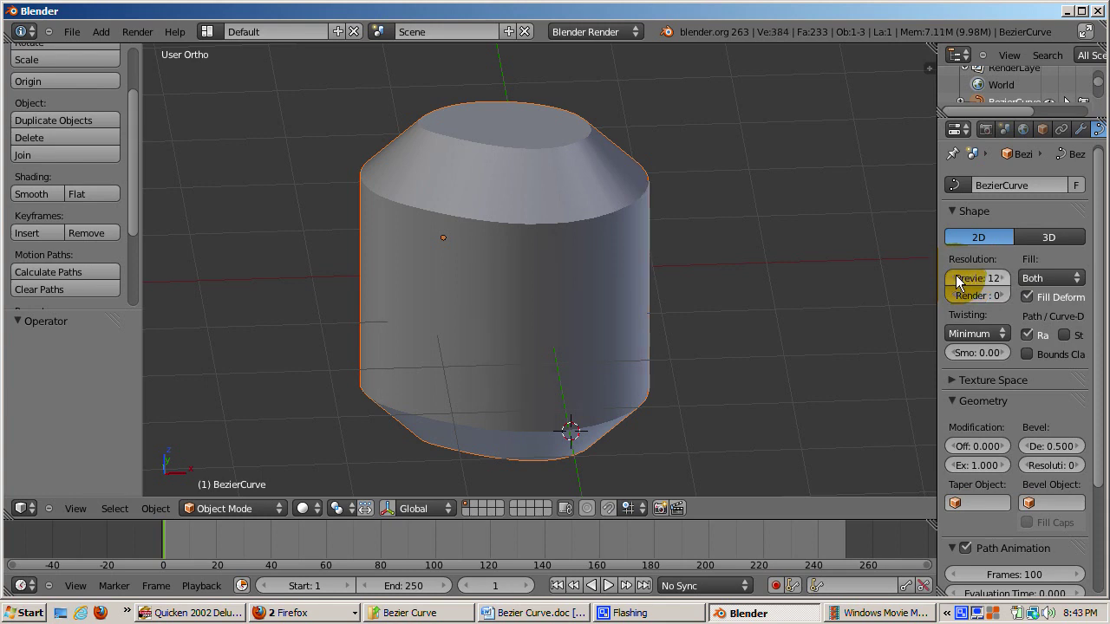
{"action": "left_click", "coordinate": [988, 282]}
{"action": "type", "text": "6"}
{"action": "key", "text": "Return"}
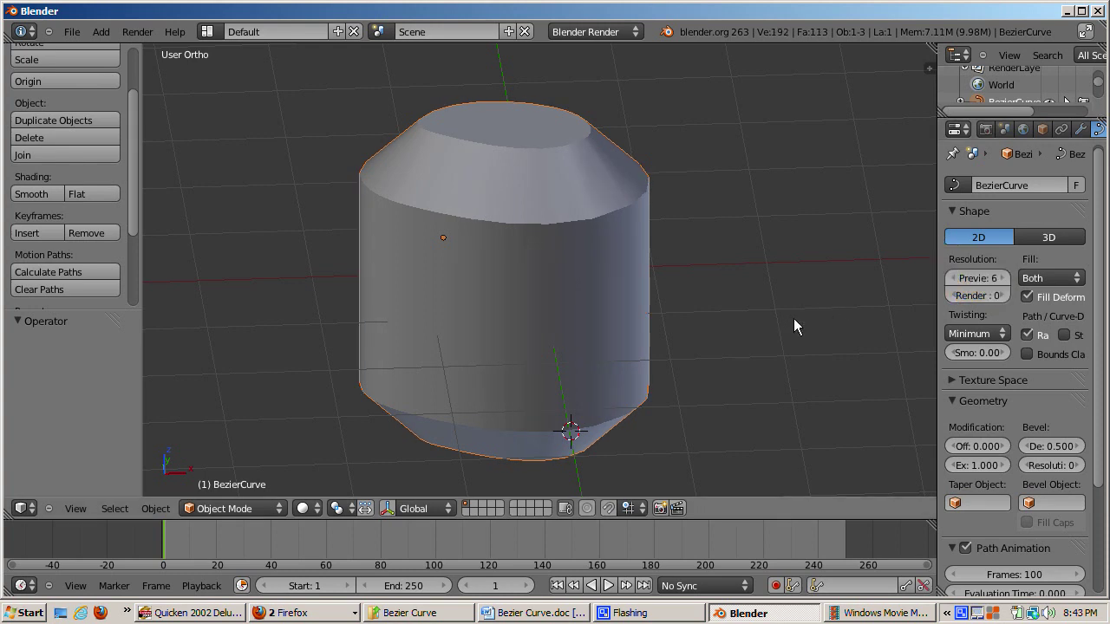
{"action": "key", "text": "alt+c"}
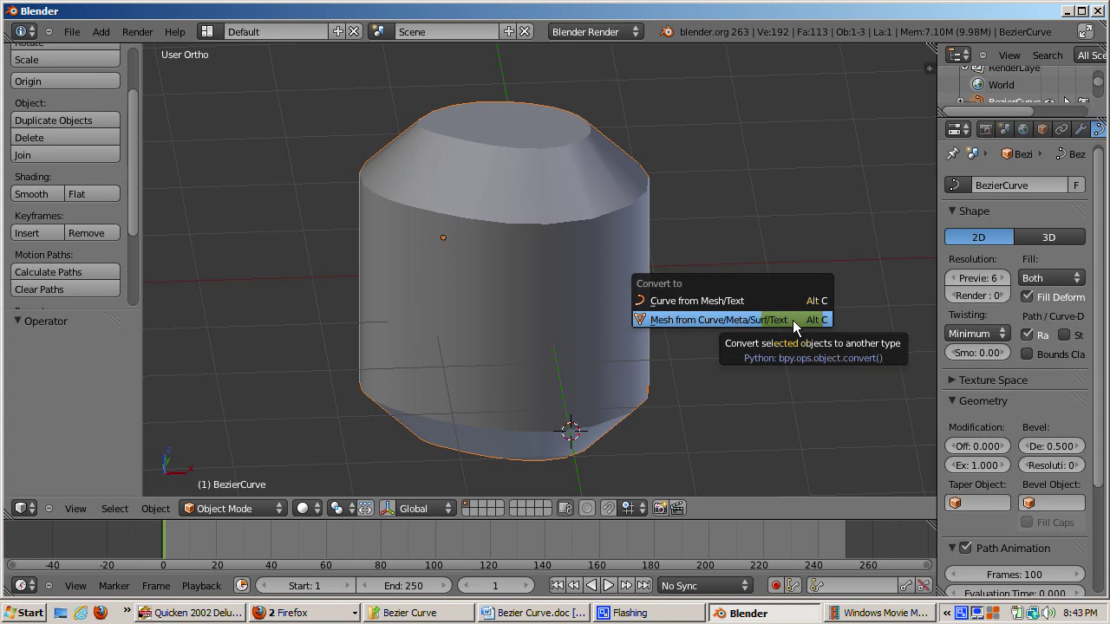
Convert the curve to a mesh (192 vertices, 116 faces) and enter Edit Mode.
{"action": "left_click", "coordinate": [793, 320]}
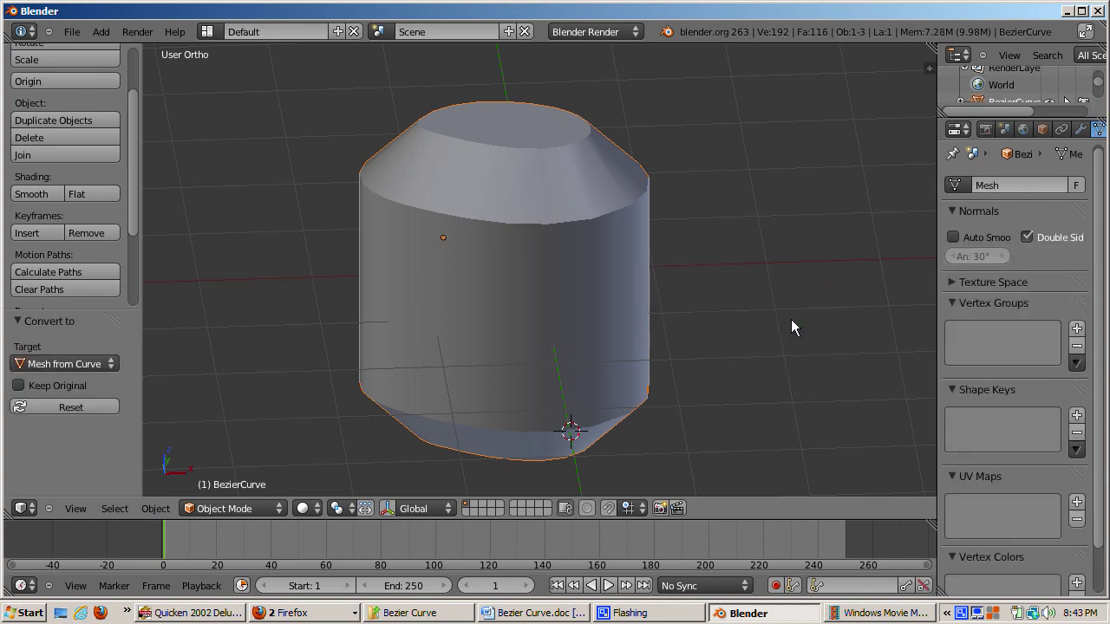
{"action": "key", "text": "Tab"}
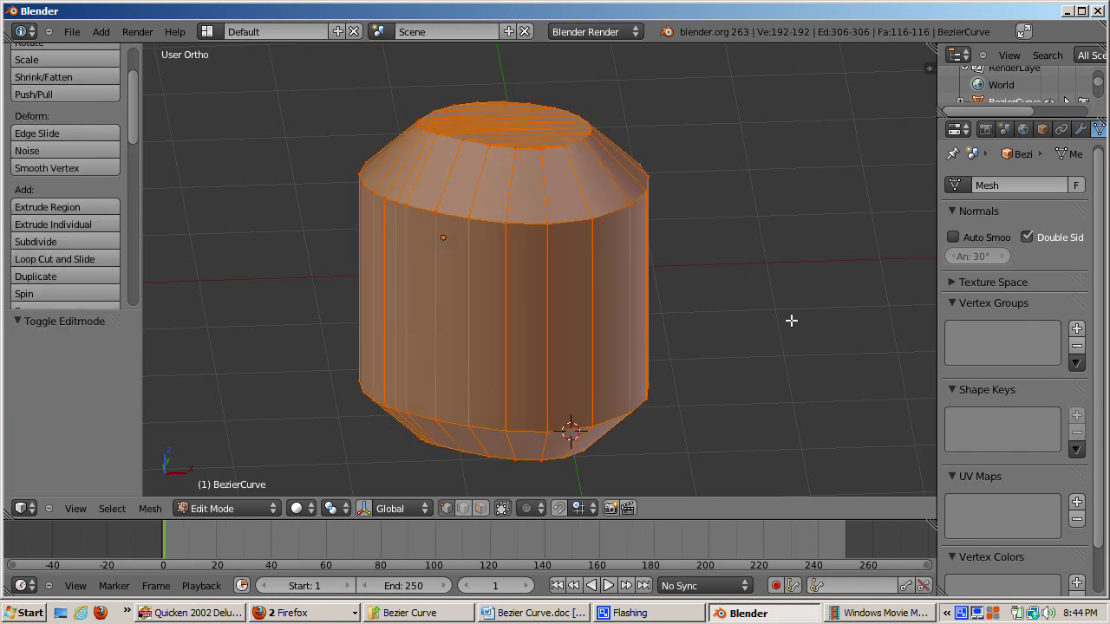